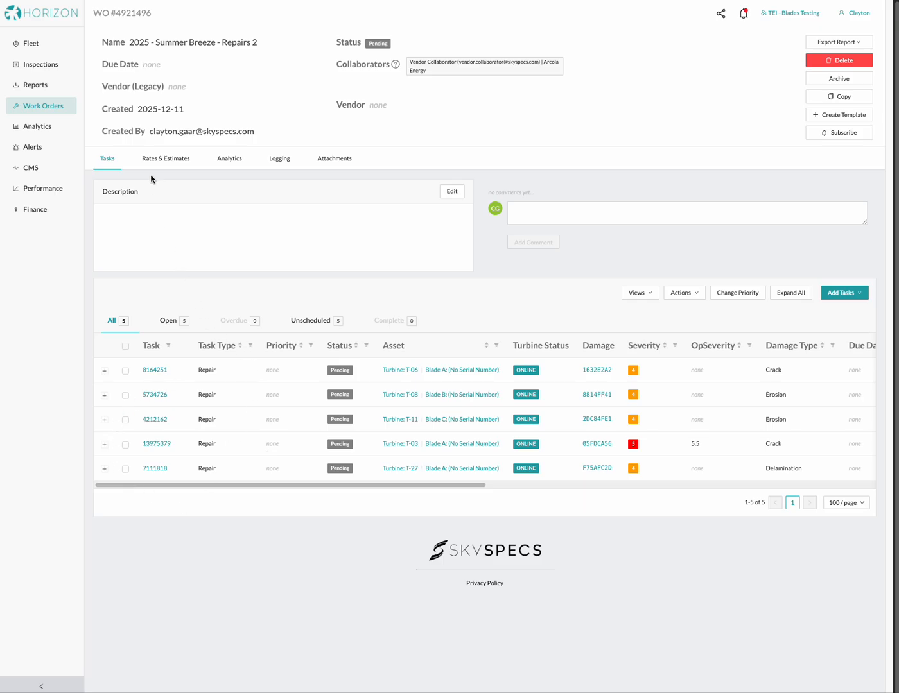
# Step: Check which Equipment and Materials options the work order's logging offers for adding costs, then cancel the cost entry
pyautogui.click(281, 162)
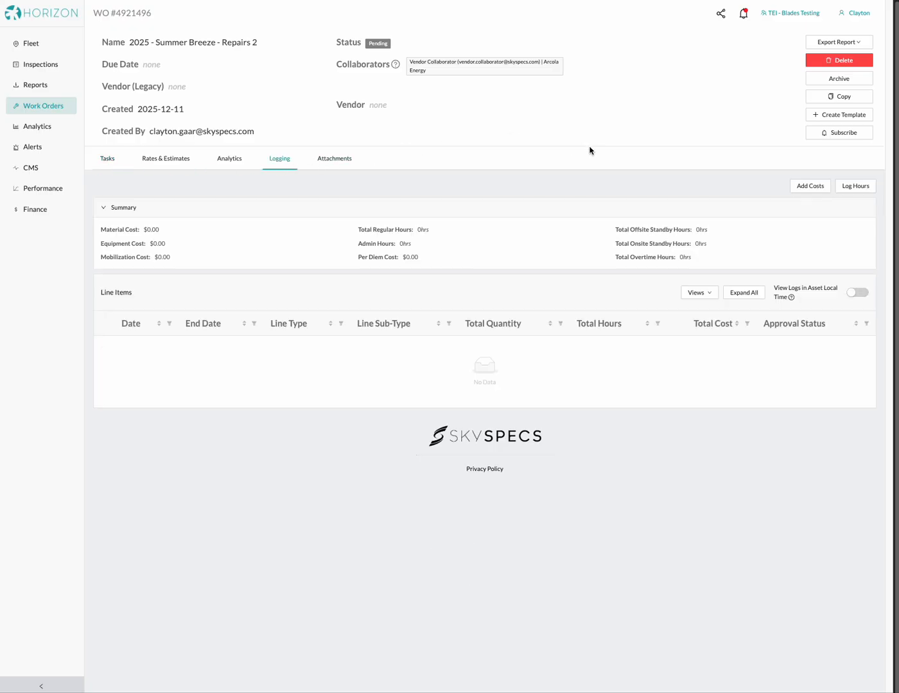
pyautogui.click(811, 186)
pyautogui.click(418, 107)
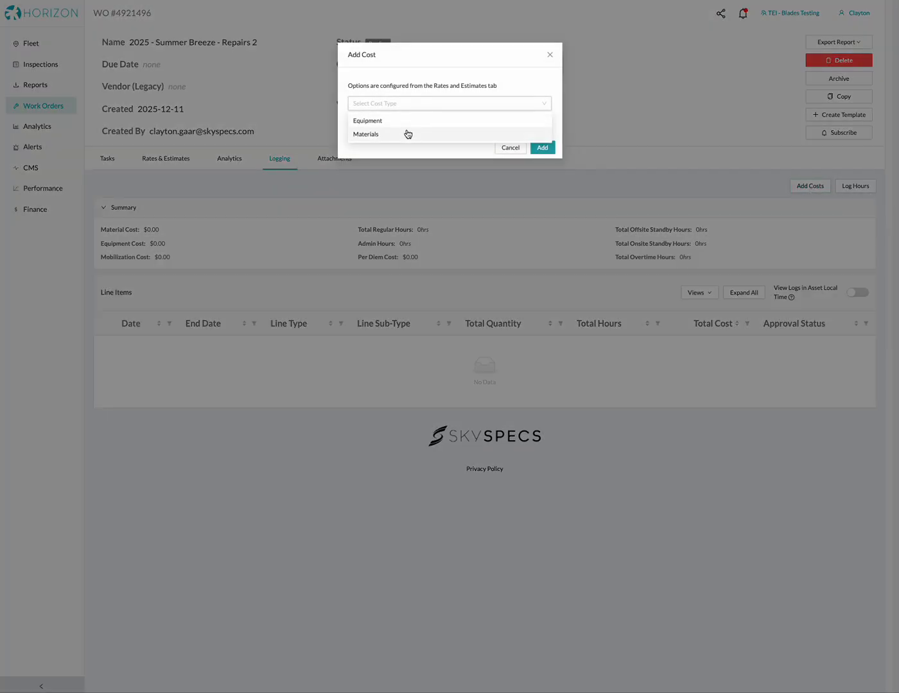
pyautogui.click(409, 128)
pyautogui.click(406, 131)
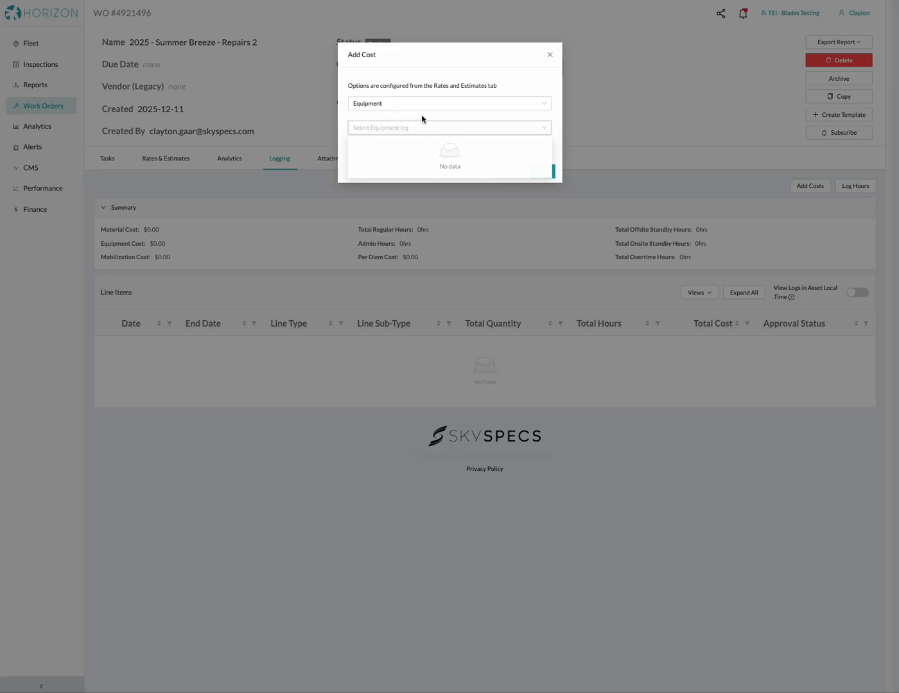
pyautogui.click(422, 119)
pyautogui.click(455, 106)
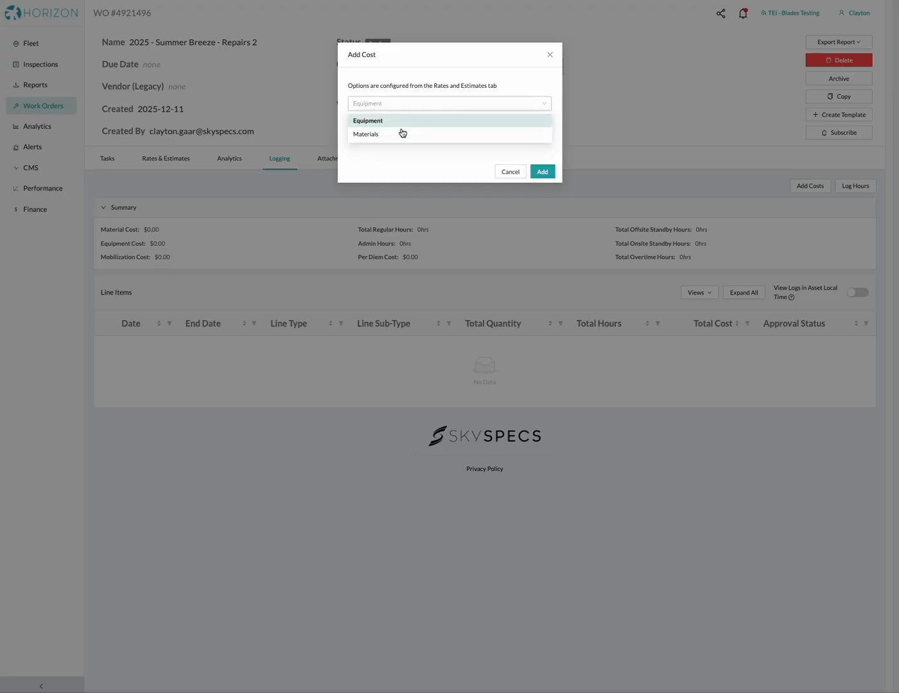
pyautogui.click(384, 136)
pyautogui.click(389, 135)
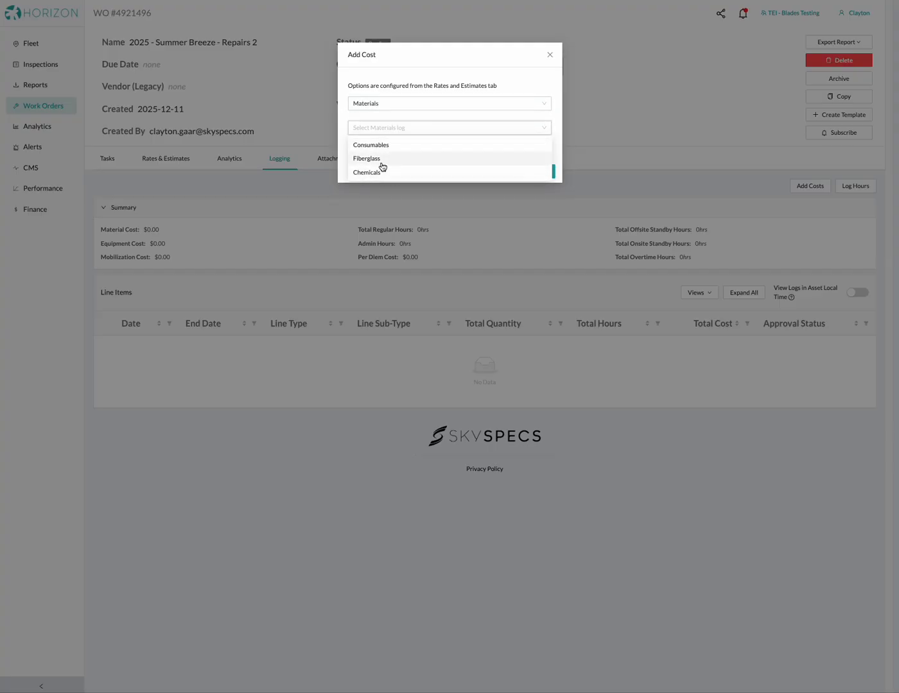
pyautogui.click(415, 115)
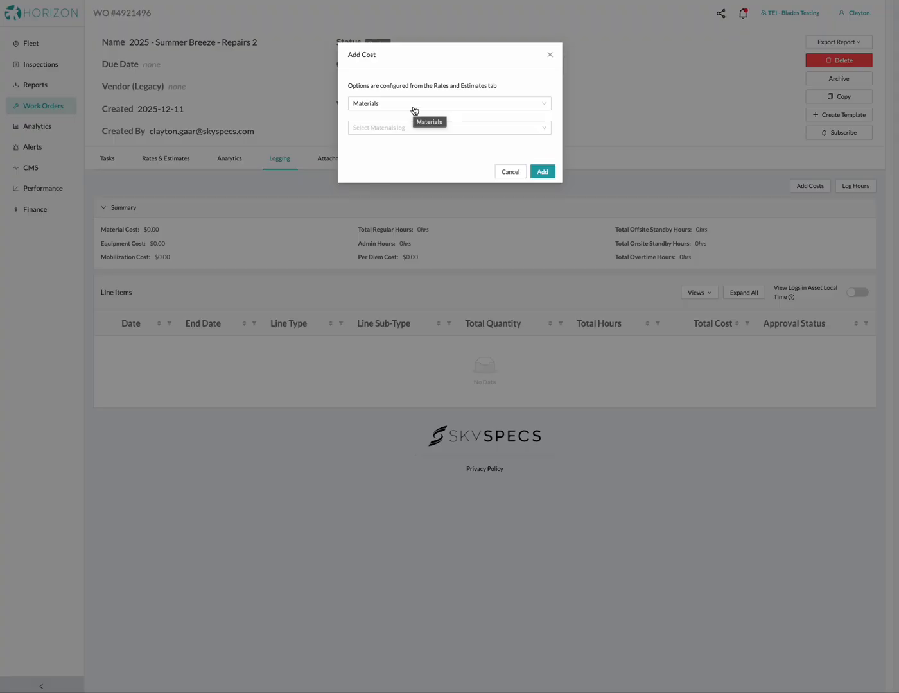
pyautogui.click(505, 173)
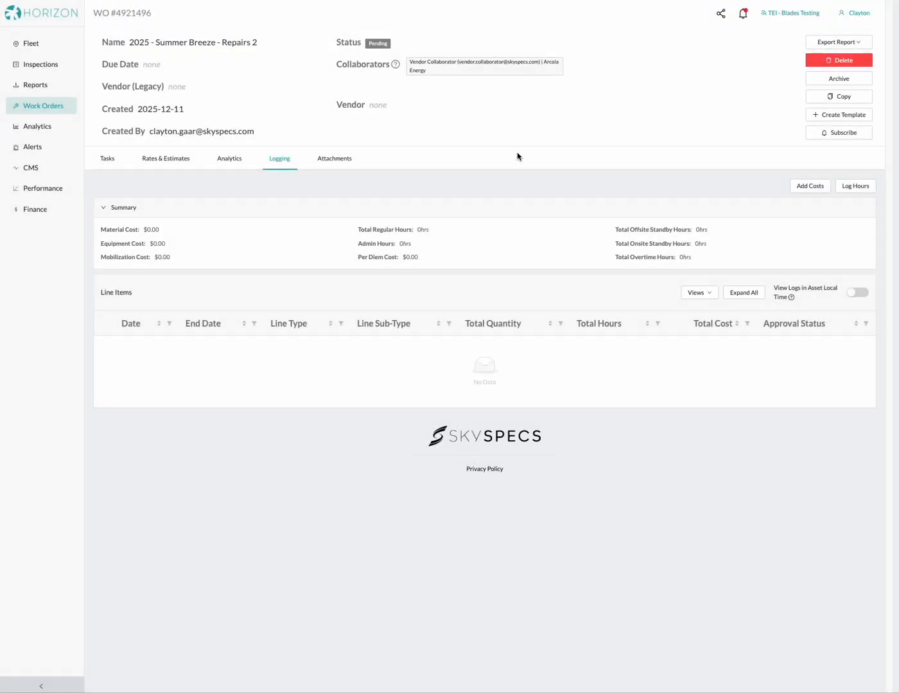
# Step: Check the log types offered for logging hours on the work order and cancel the entry
pyautogui.click(848, 188)
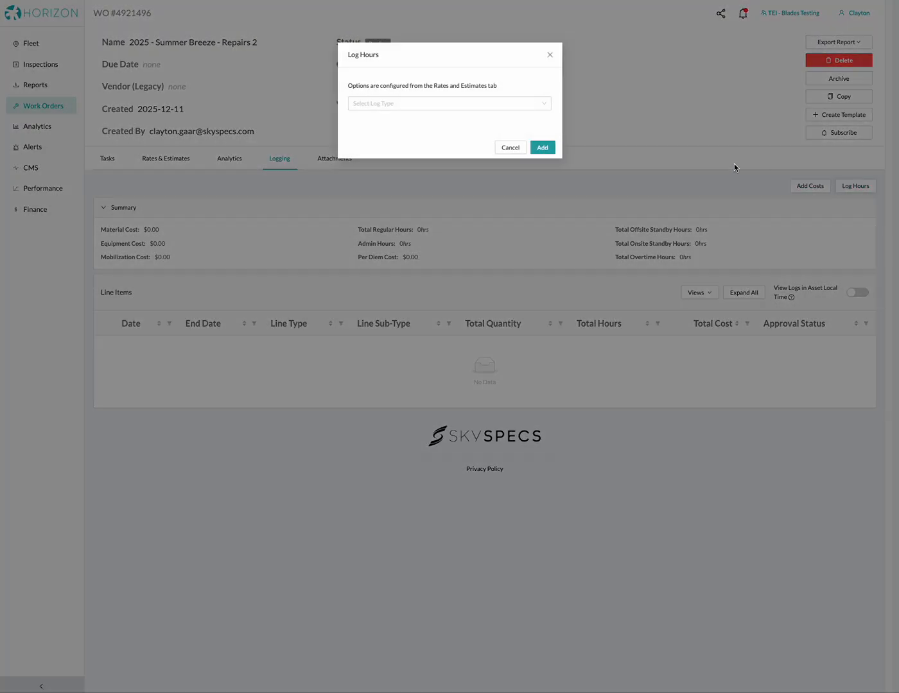
pyautogui.click(408, 109)
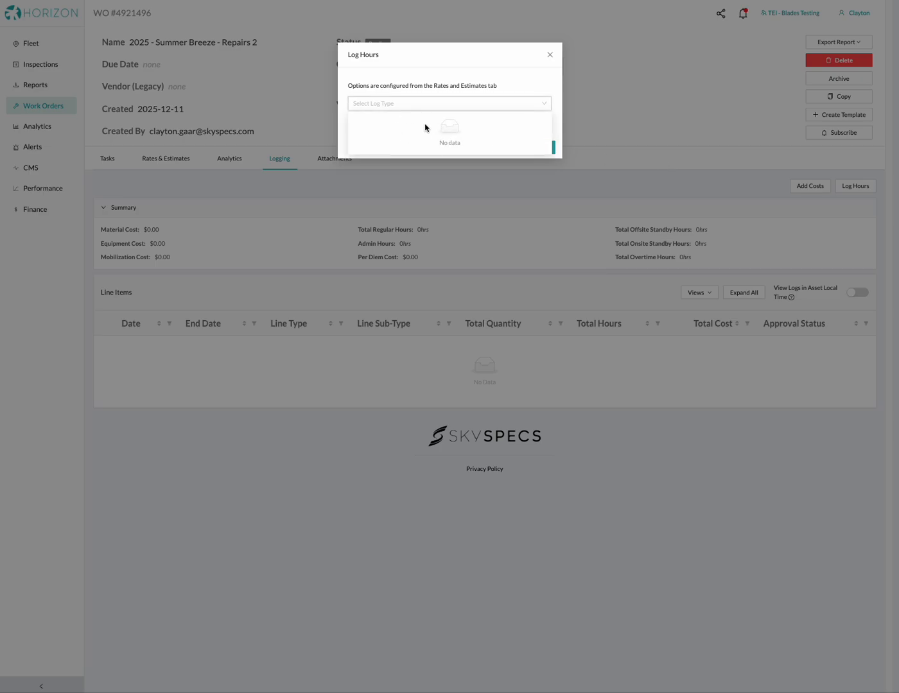
pyautogui.click(518, 82)
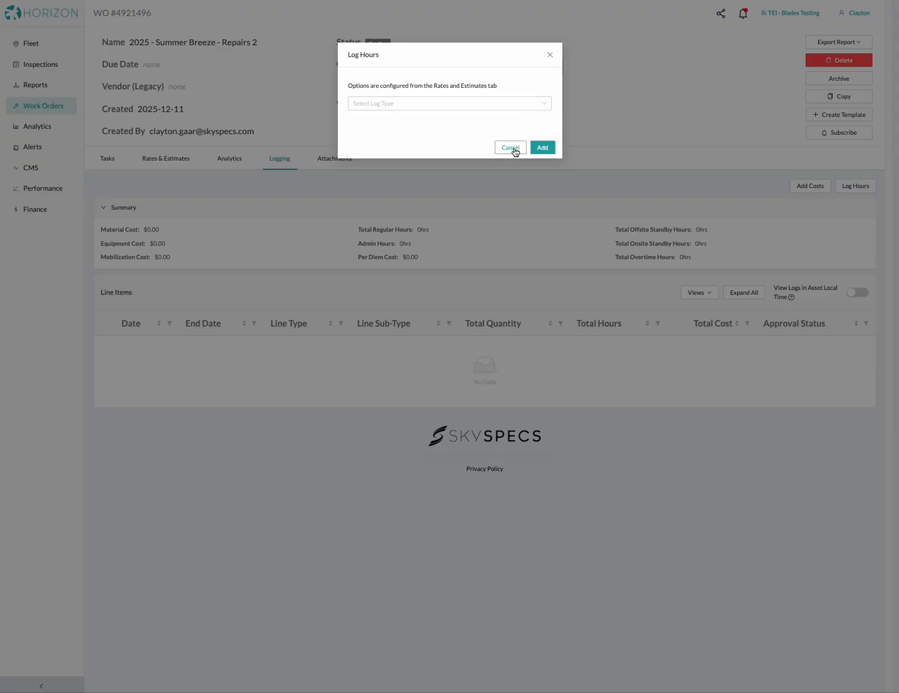
pyautogui.click(510, 148)
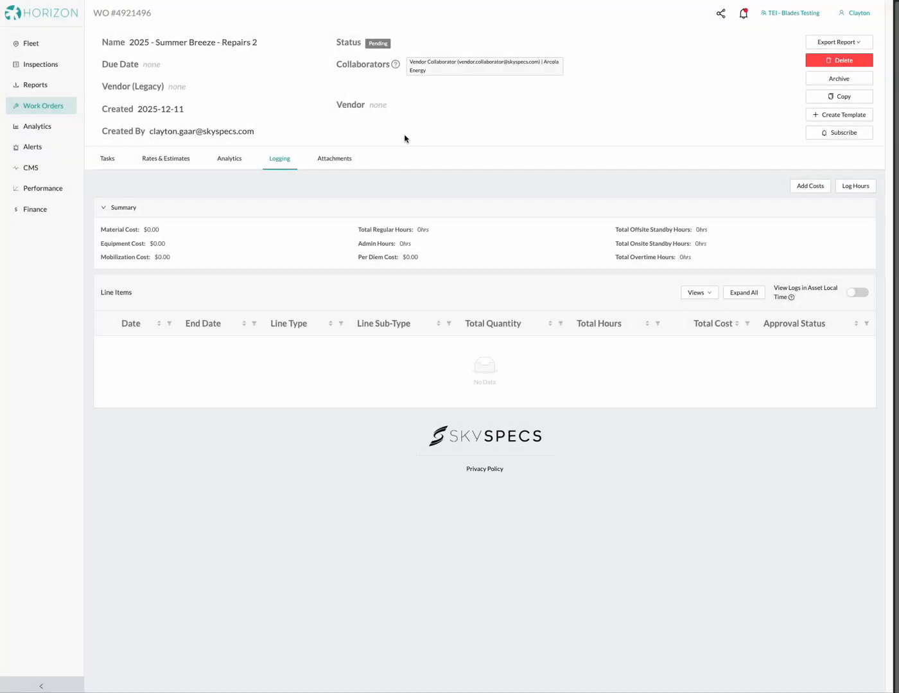
# Step: In the logging of turbine T-06's repair task, check the Equipment options for adding costs and cancel the entry
pyautogui.click(108, 160)
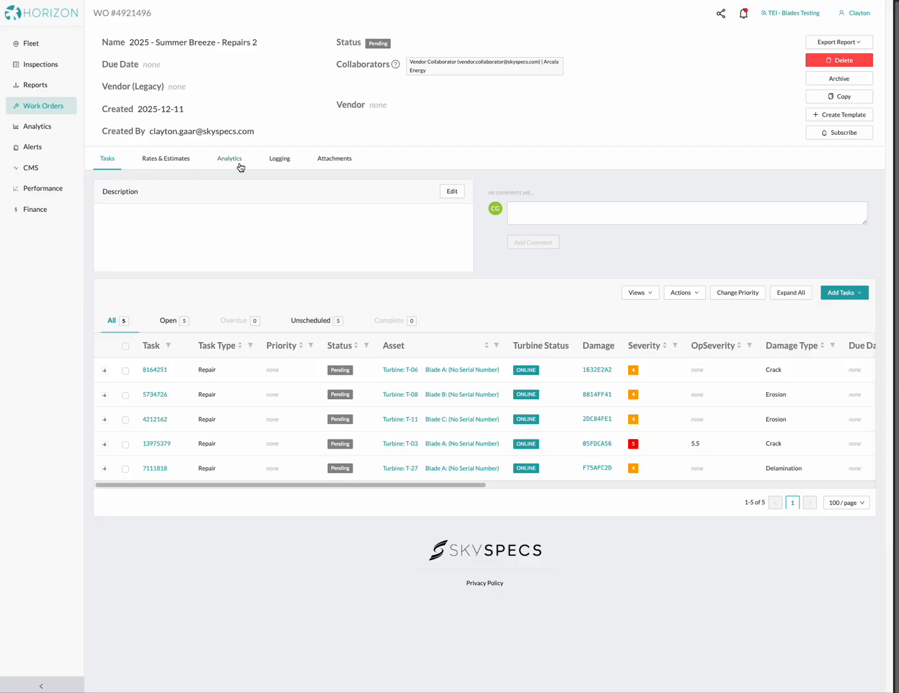
pyautogui.click(154, 371)
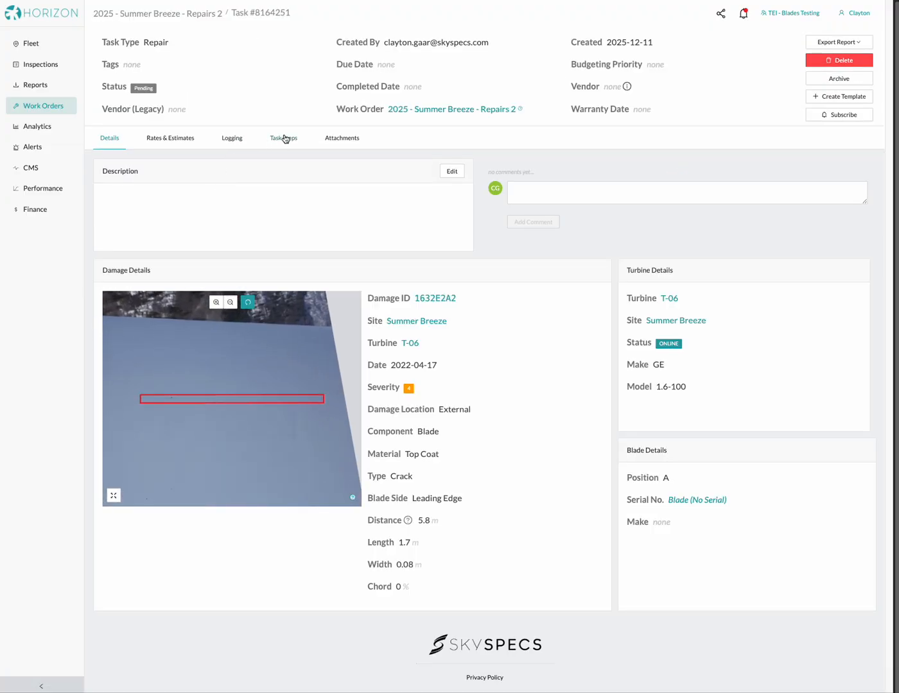
pyautogui.click(231, 138)
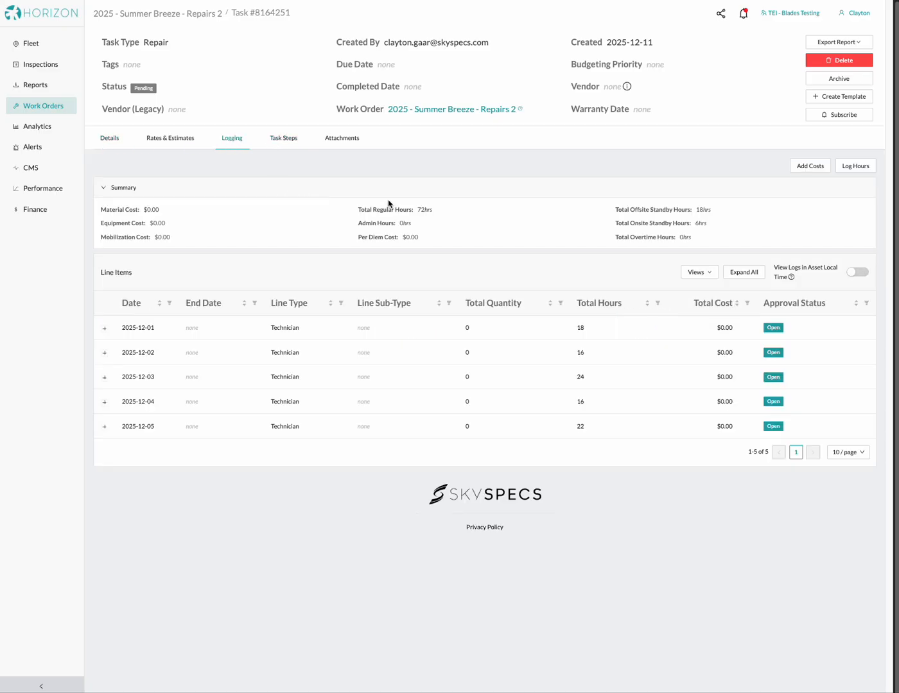
pyautogui.click(812, 165)
pyautogui.click(465, 104)
pyautogui.click(443, 120)
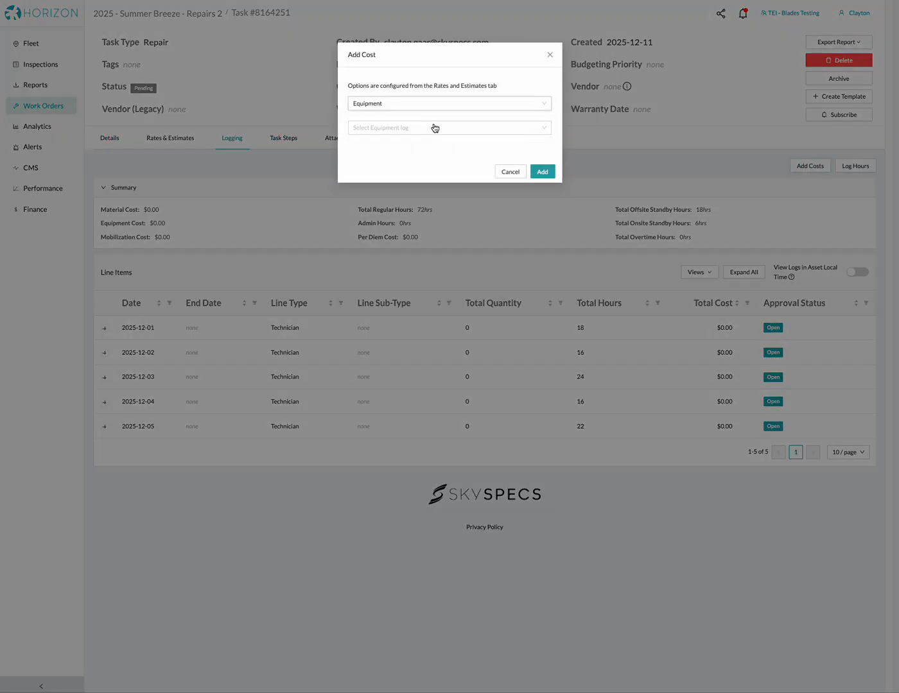
pyautogui.click(433, 129)
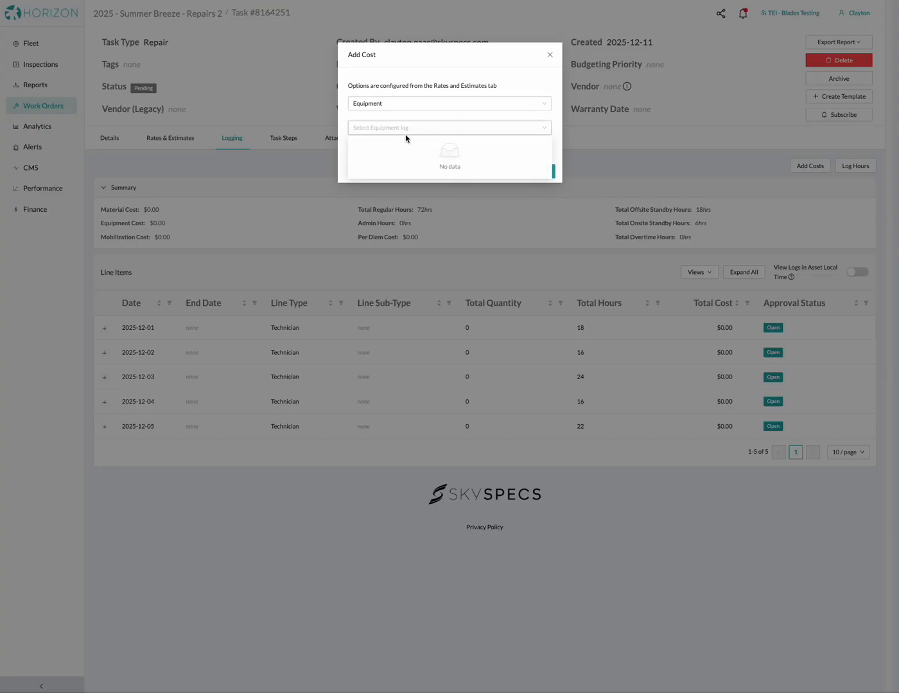
pyautogui.click(507, 139)
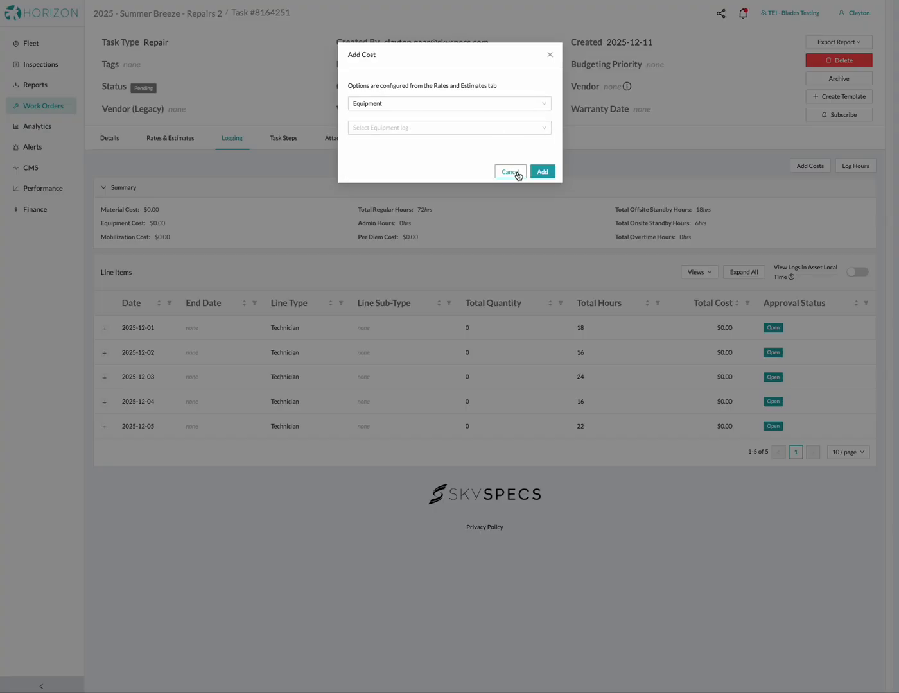
pyautogui.click(517, 174)
# Step: Review the Technician hours form in the repair task's logging and cancel without logging any hours
pyautogui.click(854, 167)
pyautogui.click(449, 104)
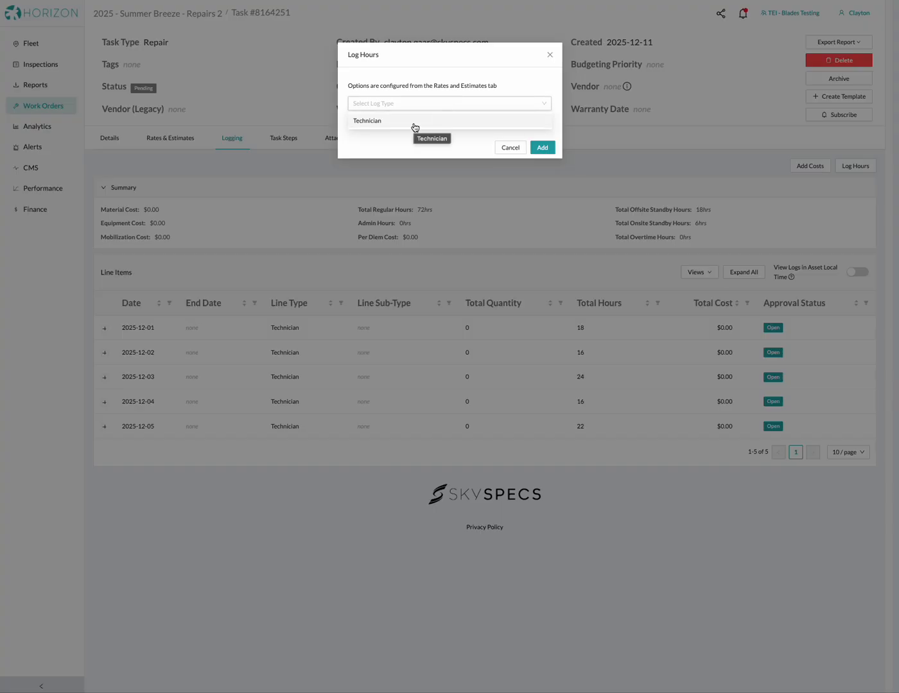
pyautogui.click(416, 128)
pyautogui.scroll(-5, 471, 476)
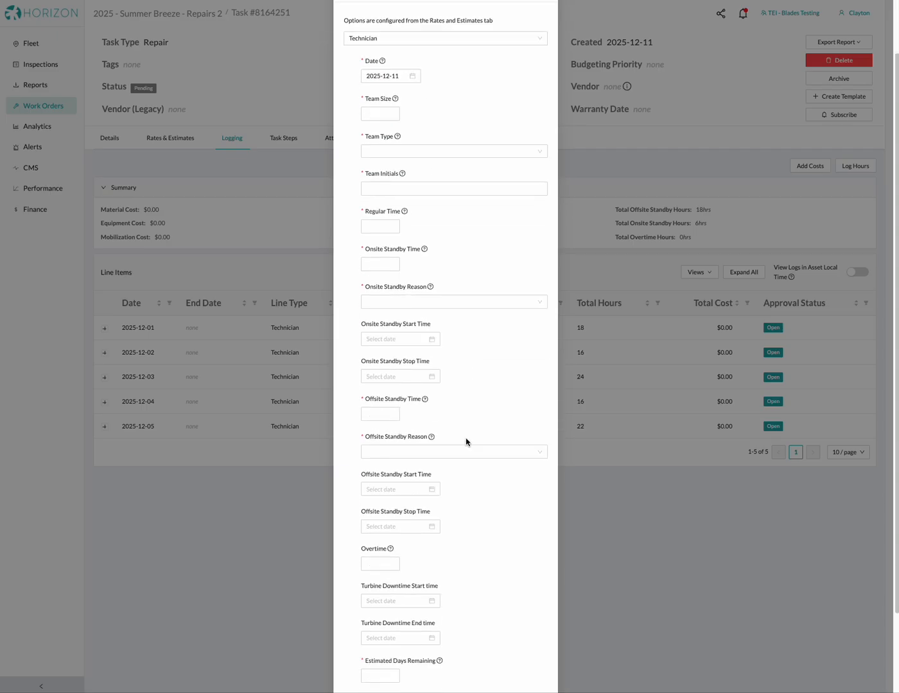
pyautogui.click(505, 677)
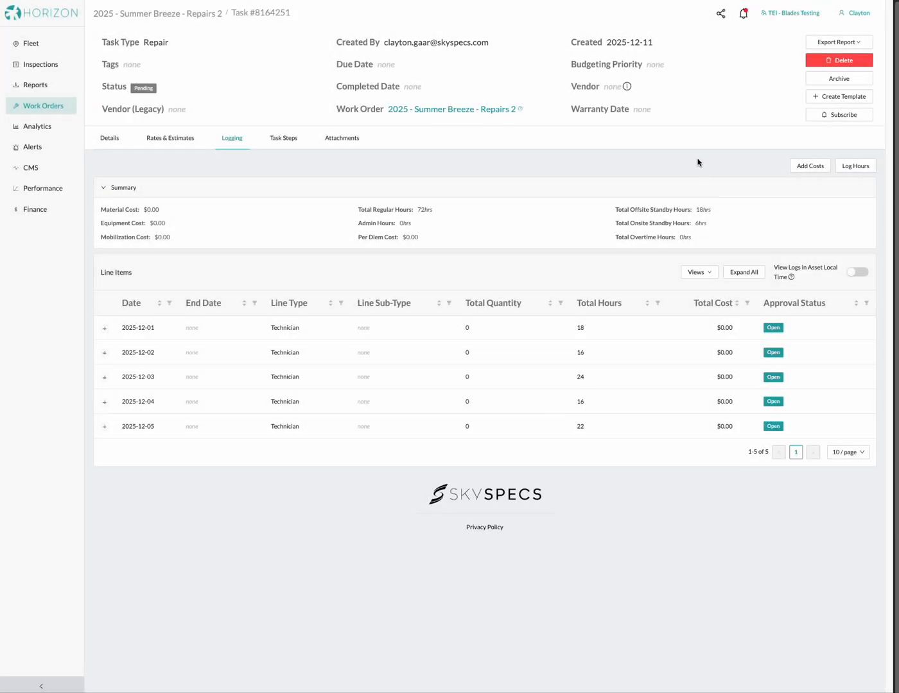
# Step: Return to the parent work order's rates and estimates and expand the Estimates, Labor Rates and Equipment Rates sections
pyautogui.click(192, 15)
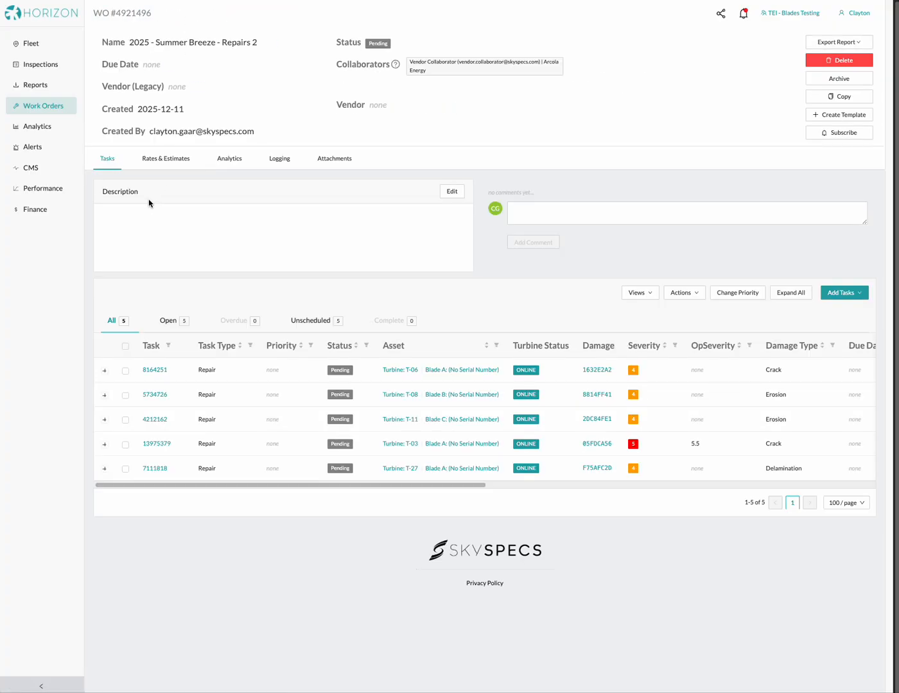
pyautogui.click(163, 165)
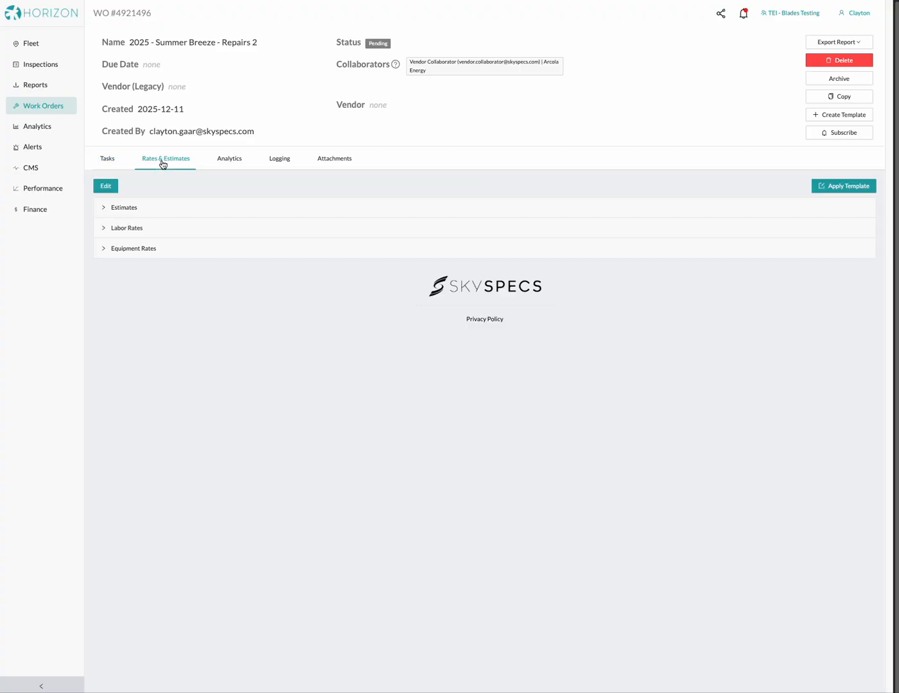
pyautogui.click(103, 208)
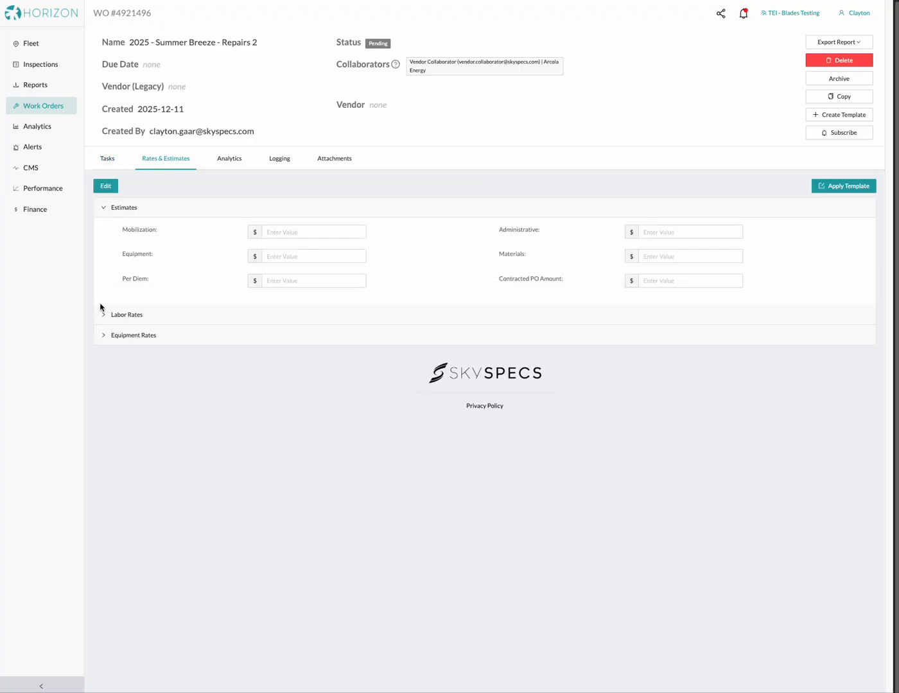
pyautogui.click(103, 314)
pyautogui.click(105, 595)
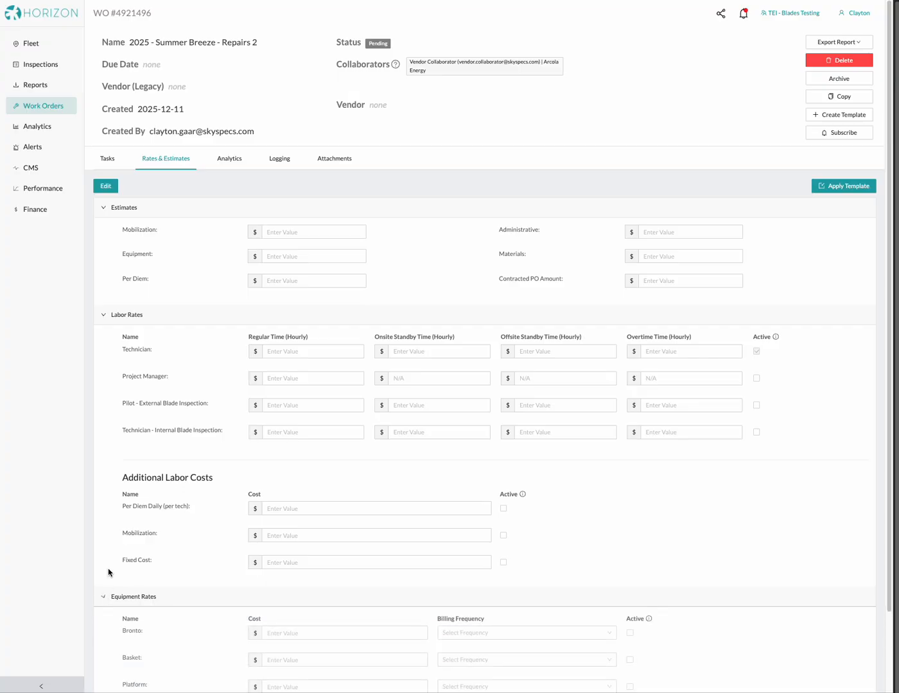
# Step: Start editing the rates and estimates and set the Contracted PO Amount to $250,000
pyautogui.click(113, 189)
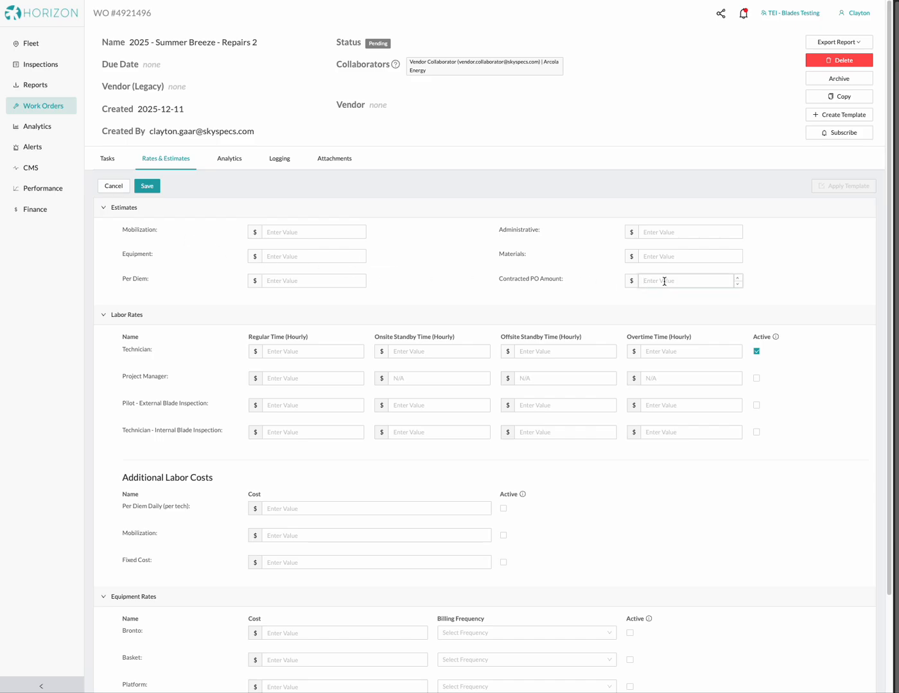
pyautogui.write('250,000')
pyautogui.click(429, 303)
# Step: Set the Technician hourly rates to $110 regular, $110 onsite standby and $95 offsite standby, leaving overtime empty
pyautogui.scroll(-1, 411, 312)
pyautogui.scroll(-1, 410, 312)
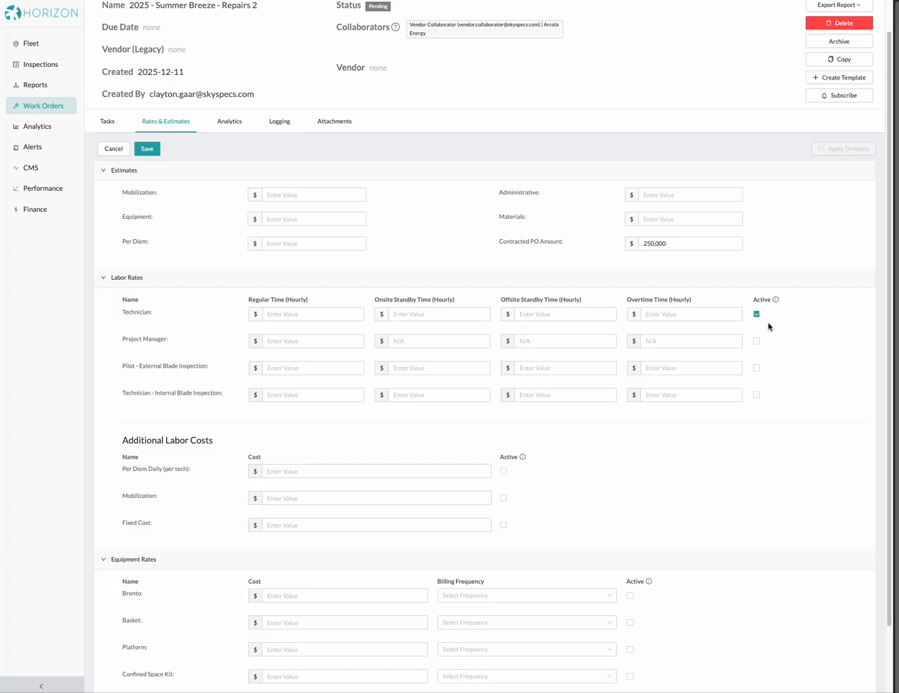
pyautogui.click(289, 314)
pyautogui.write('110')
pyautogui.click(420, 314)
pyautogui.write('110')
pyautogui.click(543, 317)
pyautogui.write('95')
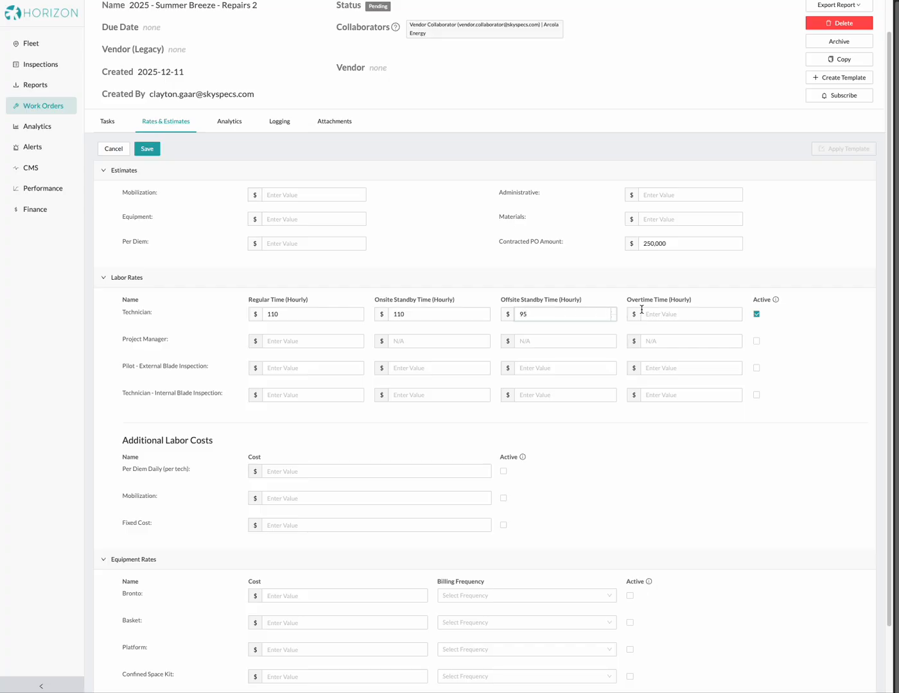
pyautogui.click(660, 314)
# Step: Activate the Project Manager labor rate and set its regular hourly rate to $100
pyautogui.click(756, 341)
pyautogui.click(276, 343)
pyautogui.write('100')
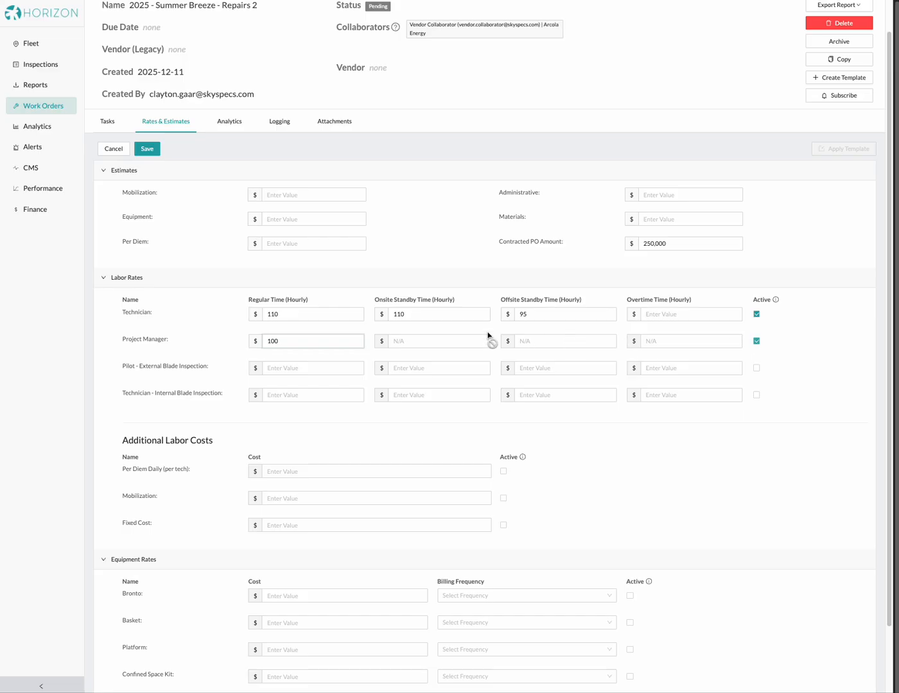
pyautogui.click(771, 349)
# Step: Activate the daily per-technician per diem under Additional Labor Costs and set its cost to $99
pyautogui.scroll(-3, 334, 451)
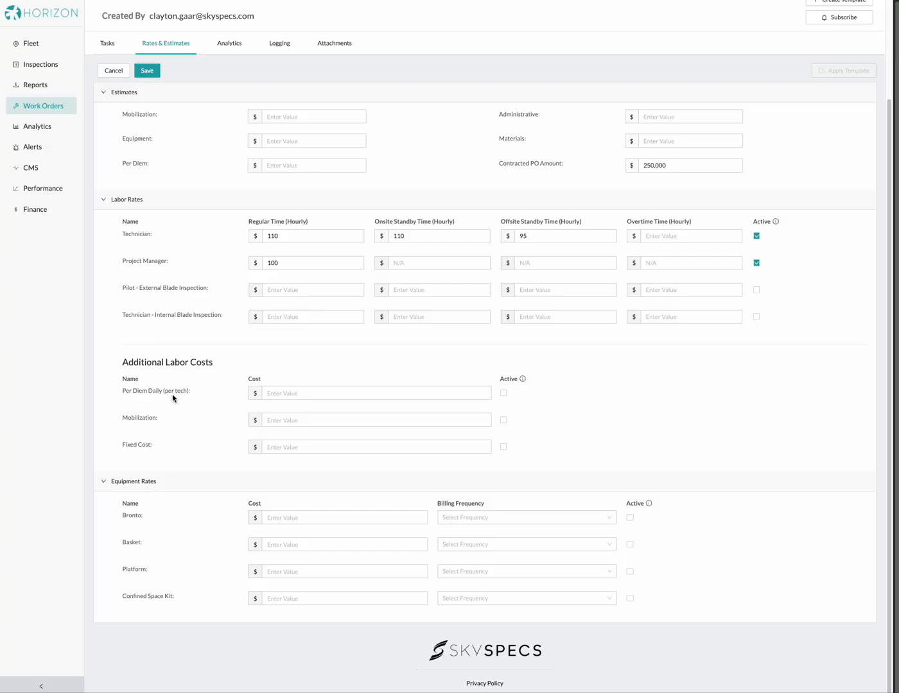
pyautogui.click(504, 396)
pyautogui.write('99')
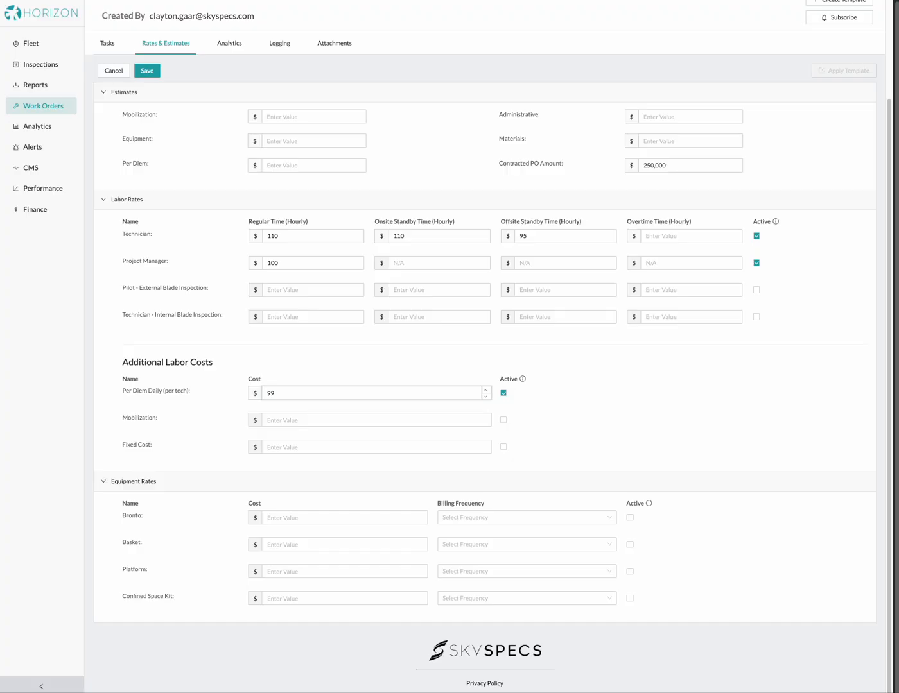
pyautogui.click(574, 410)
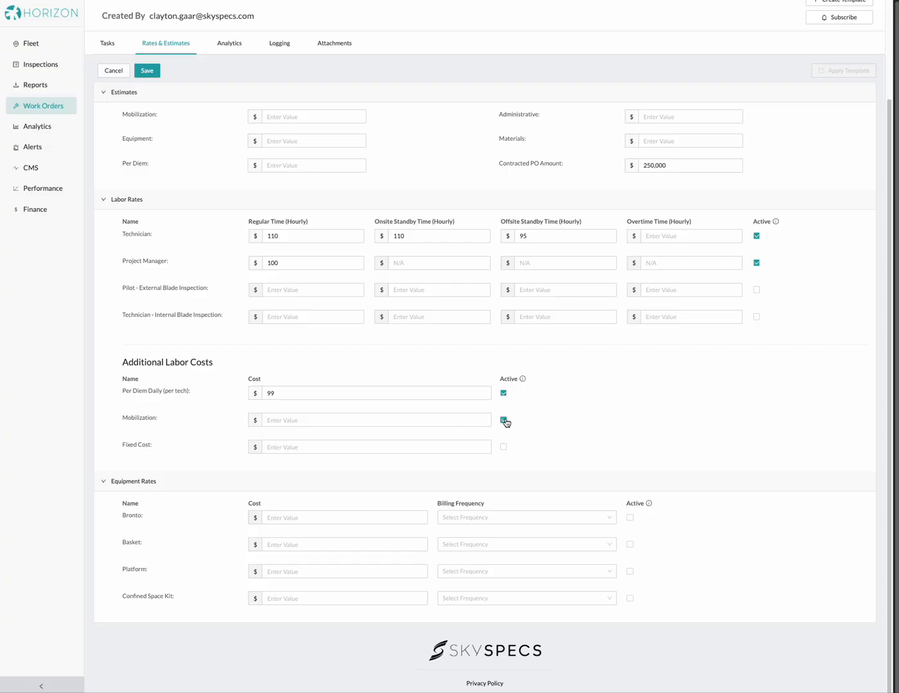
# Step: Set the active Mobilization cost under Additional Labor Costs to $1,500
pyautogui.click(379, 421)
pyautogui.write('15')
pyautogui.click(546, 423)
# Step: Activate the Basket equipment rate with a cost of $200 and Daily billing frequency
pyautogui.scroll(-1, 514, 451)
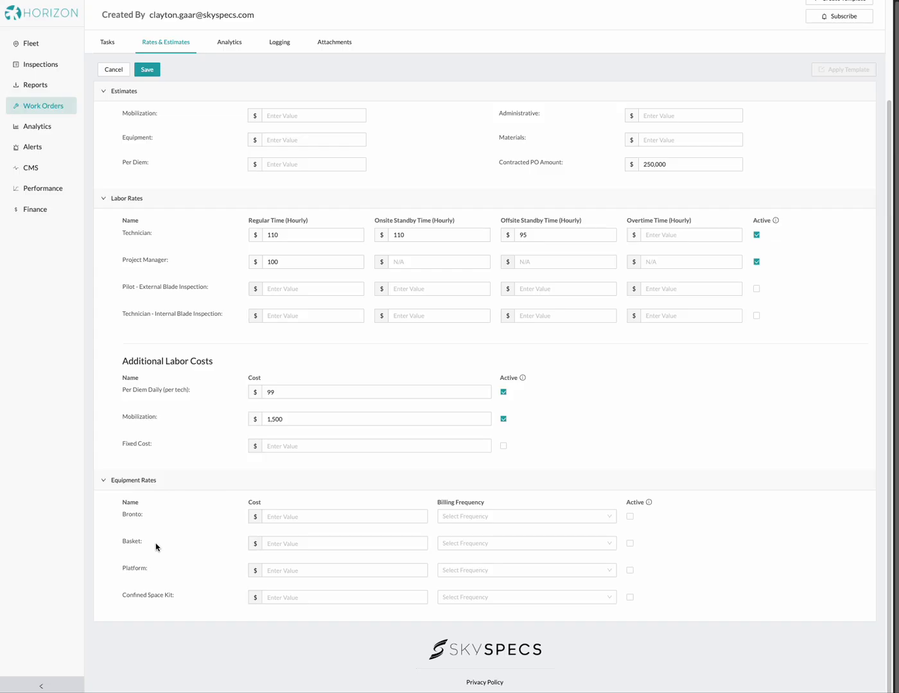
pyautogui.click(630, 544)
pyautogui.click(309, 544)
pyautogui.write('200')
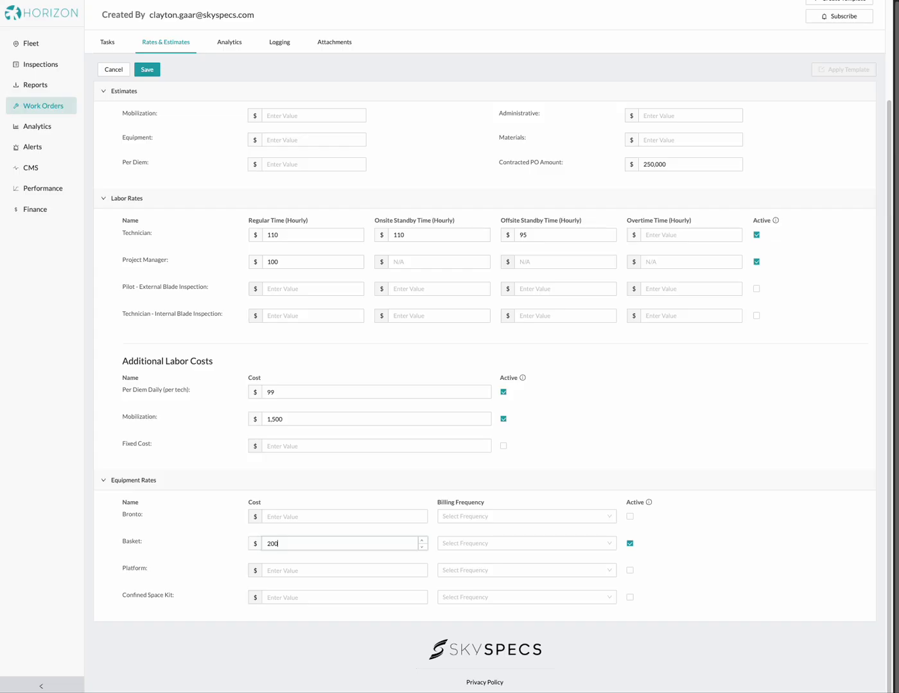
pyautogui.click(464, 544)
pyautogui.click(460, 574)
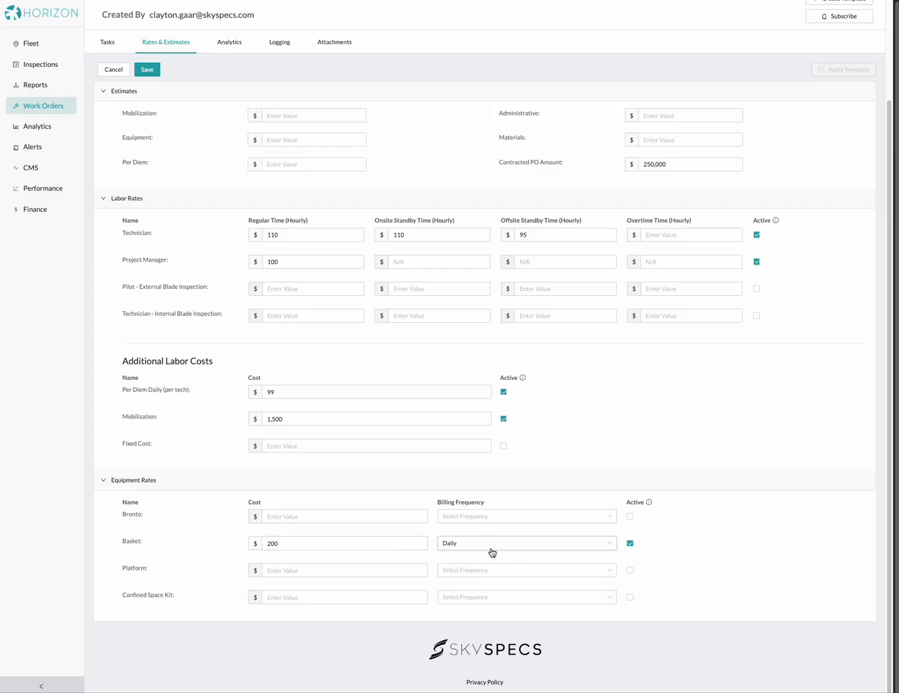
pyautogui.click(721, 581)
pyautogui.scroll(1, 716, 596)
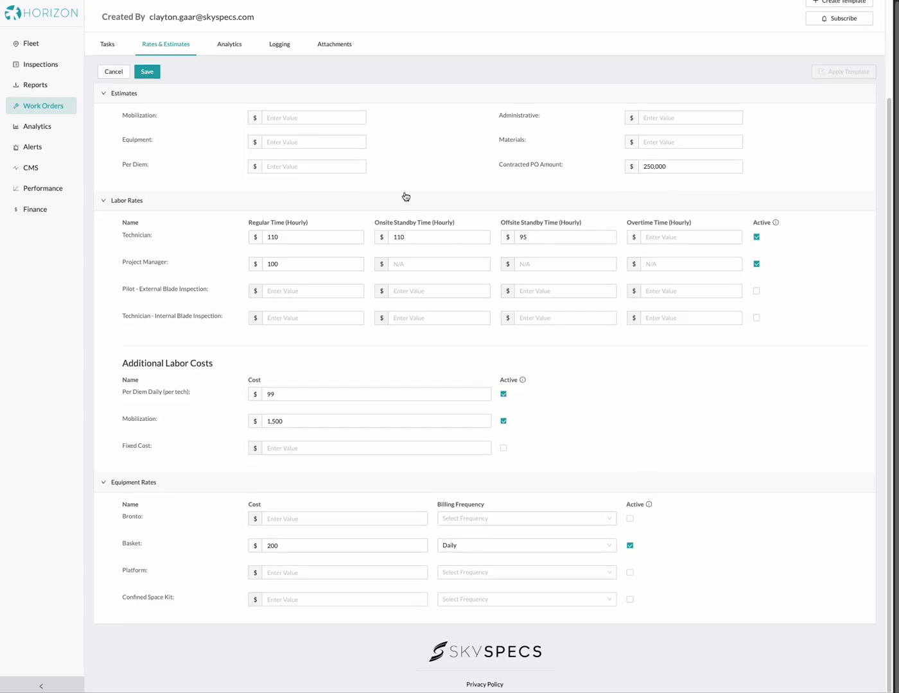
# Step: Save the work order's rates and estimates, then show its task list and reload the page
pyautogui.click(146, 74)
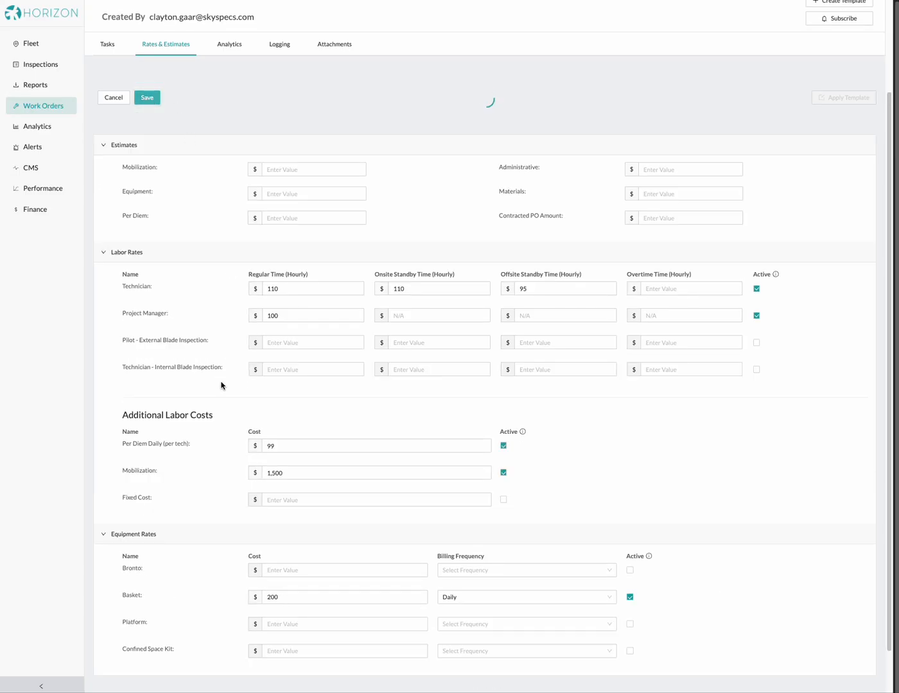
pyautogui.scroll(2, 222, 385)
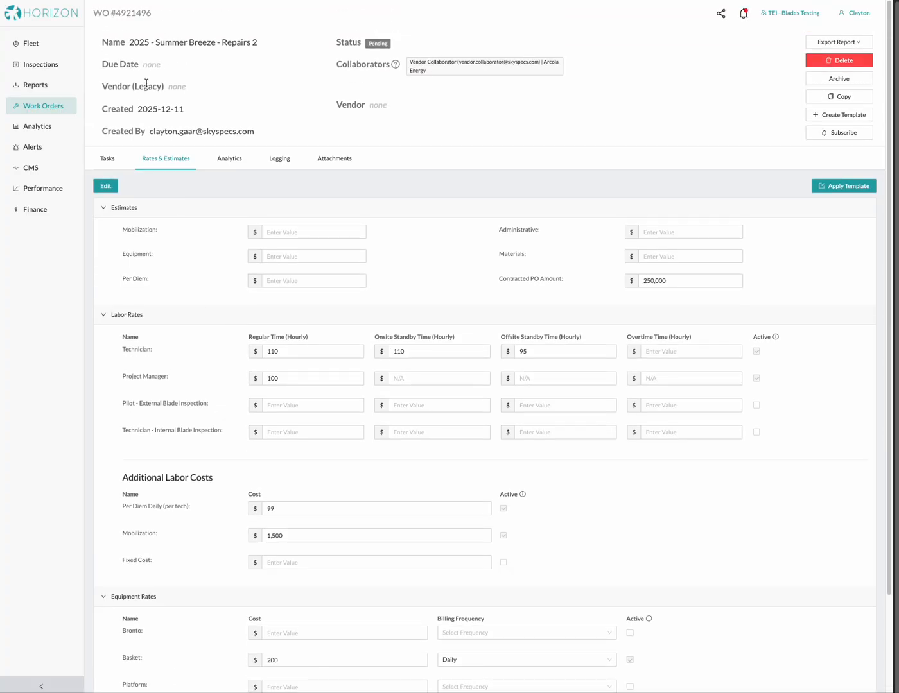
pyautogui.click(108, 160)
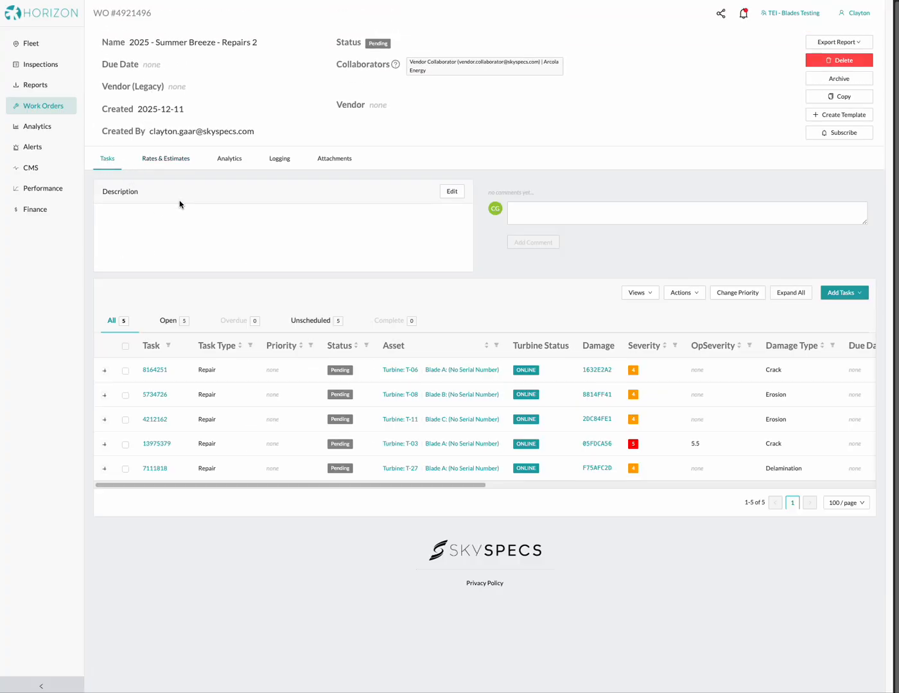
pyautogui.press('super+r')
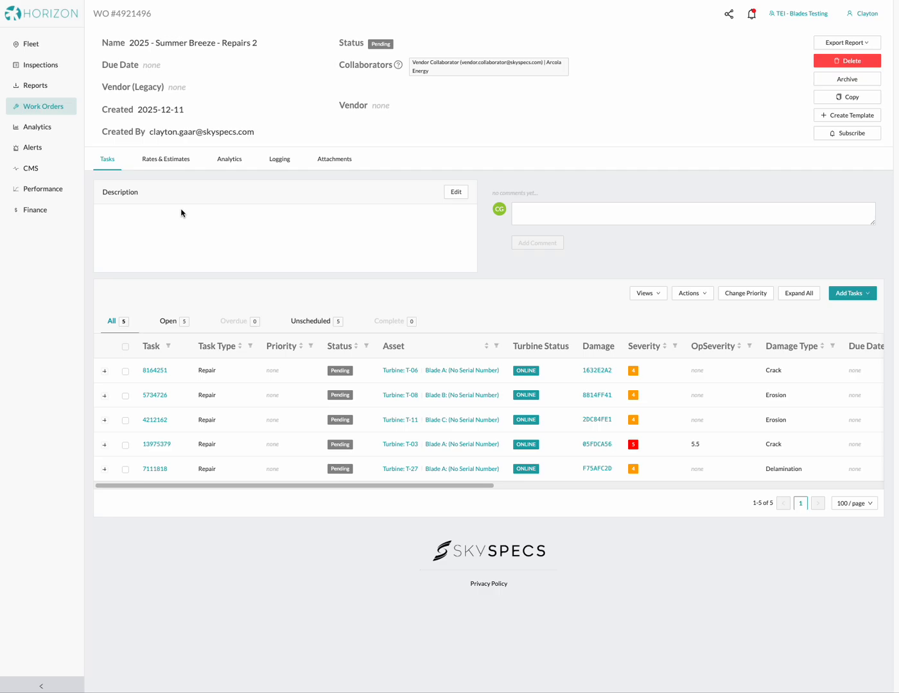
# Step: Examine which cost types and equipment options can be logged at work order level, then cancel adding a cost
pyautogui.click(281, 164)
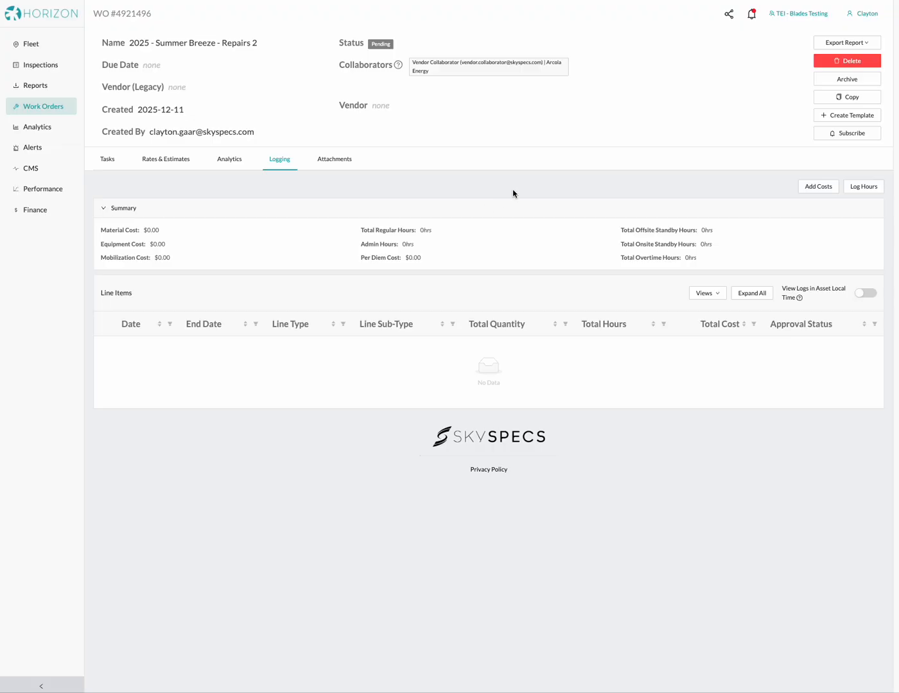
pyautogui.click(814, 188)
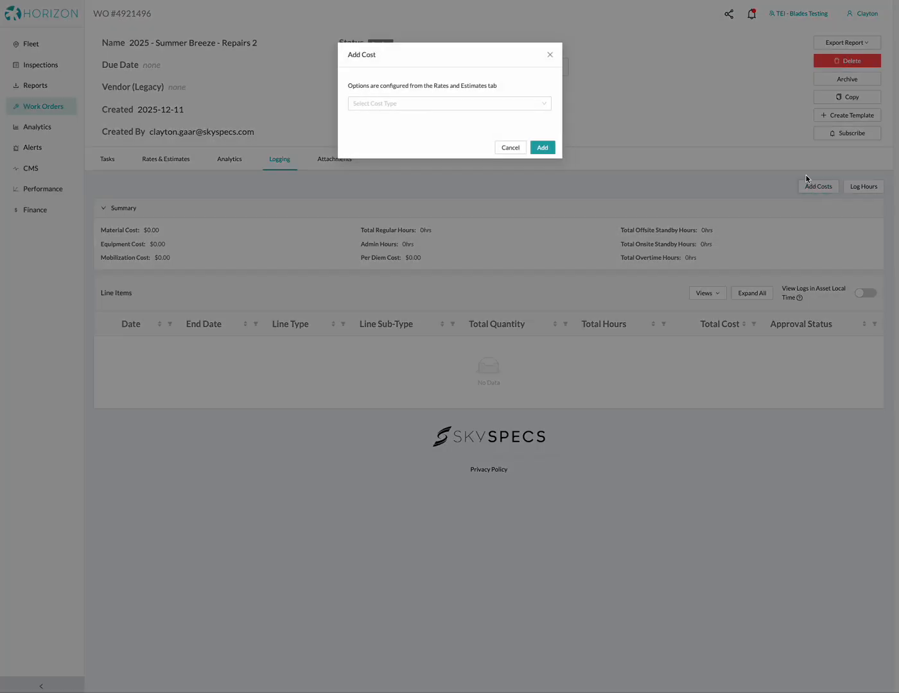
pyautogui.click(450, 105)
pyautogui.click(423, 122)
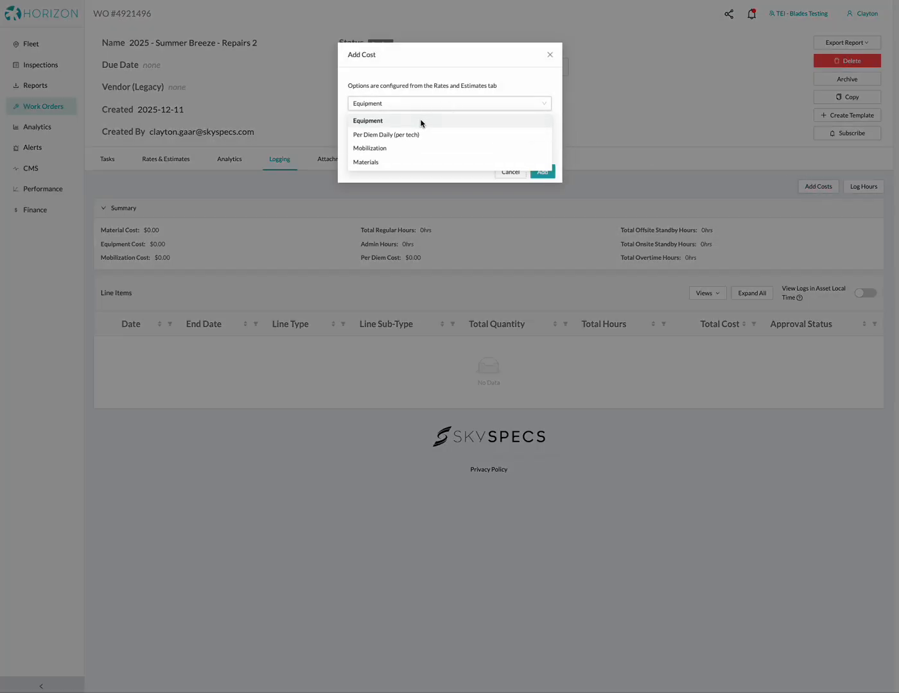
pyautogui.click(400, 131)
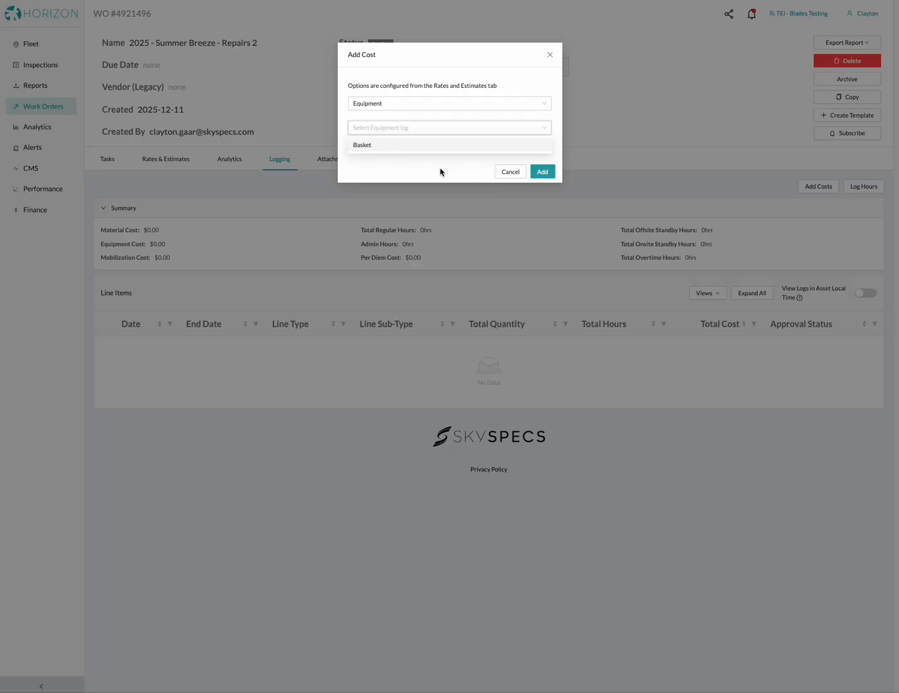
pyautogui.click(478, 168)
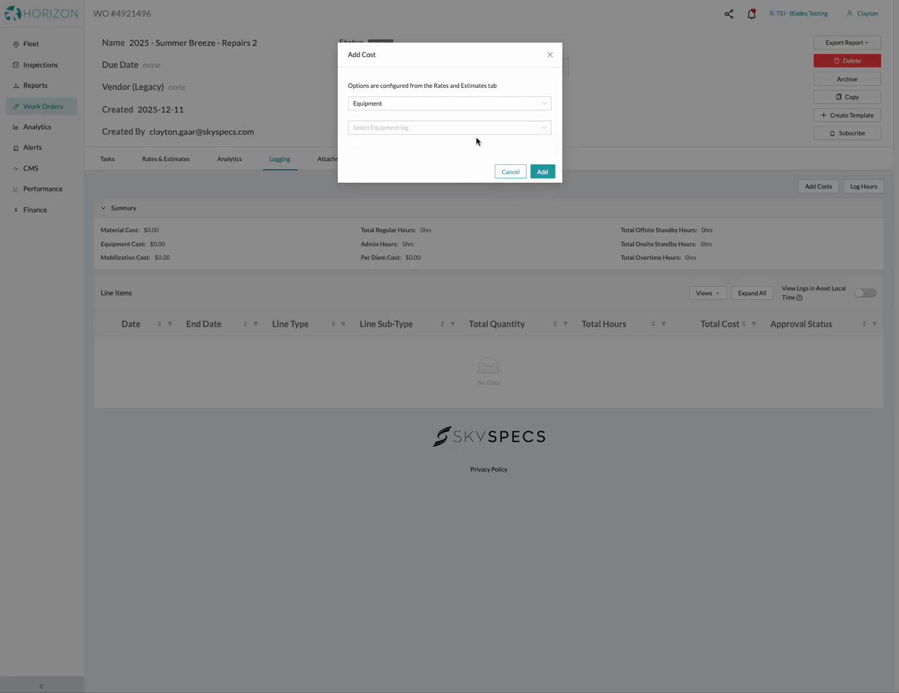
pyautogui.click(413, 105)
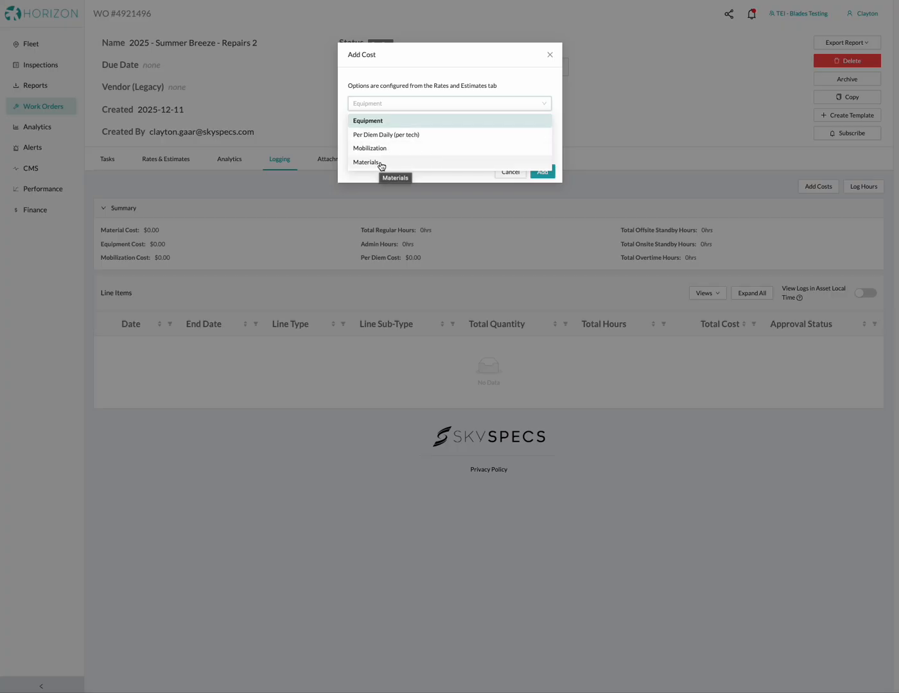
pyautogui.click(506, 74)
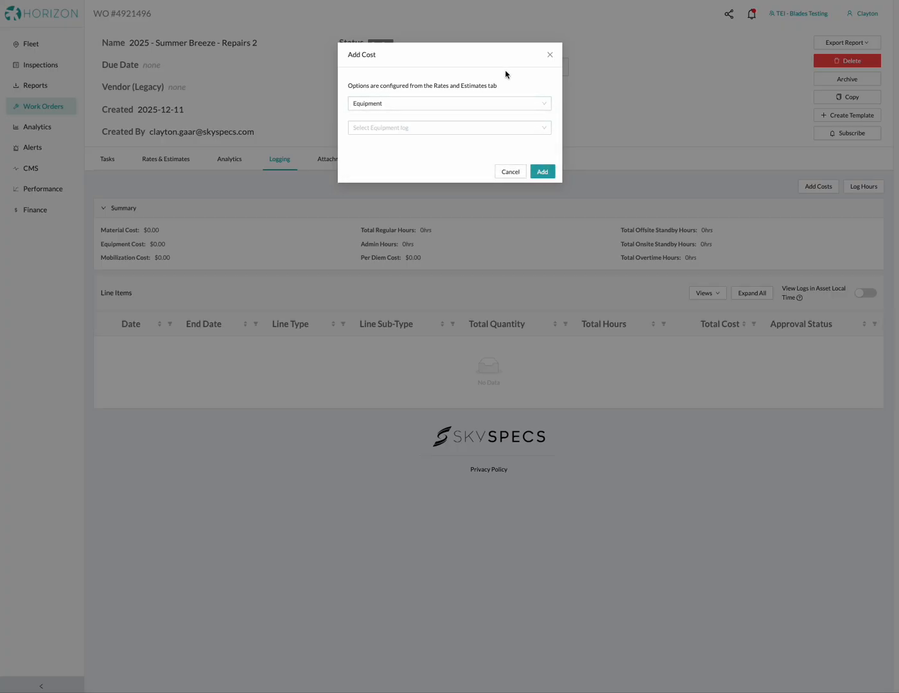
pyautogui.click(509, 172)
# Step: Check which labor types are offered for logging hours at work order level, then cancel the hours entry
pyautogui.click(860, 187)
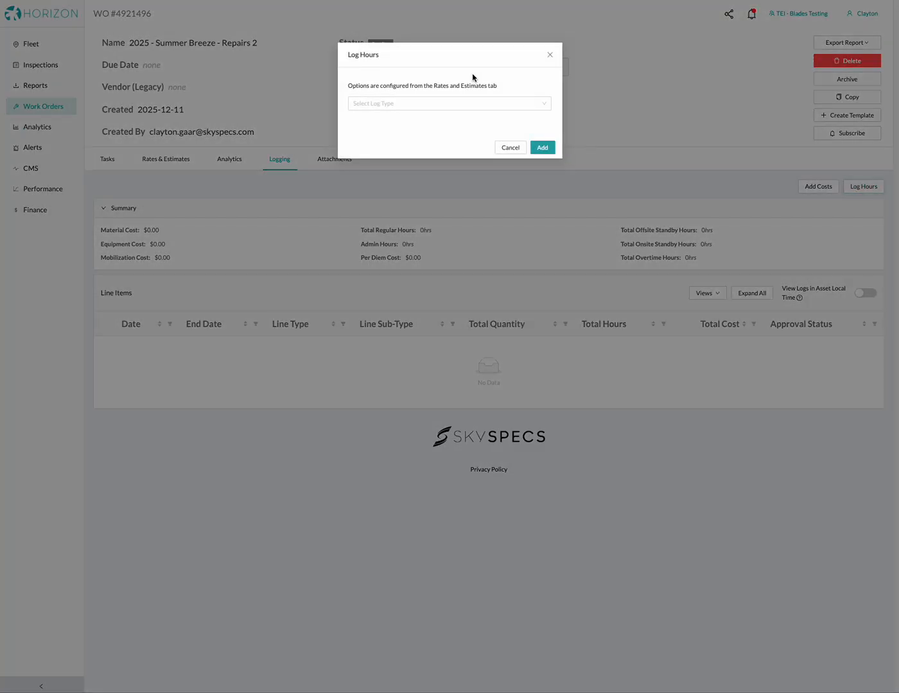
pyautogui.click(418, 106)
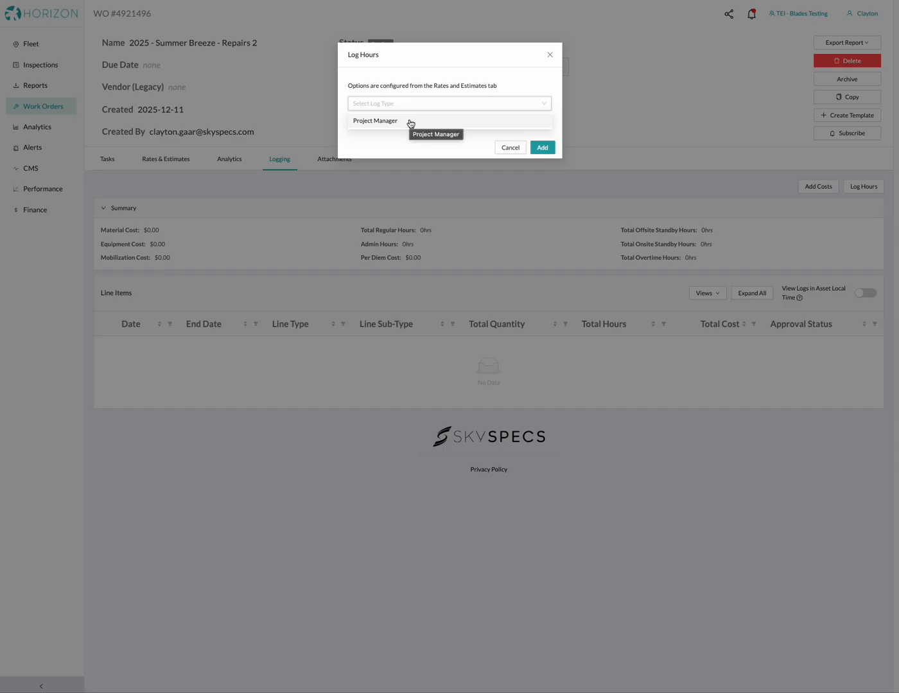
pyautogui.click(392, 136)
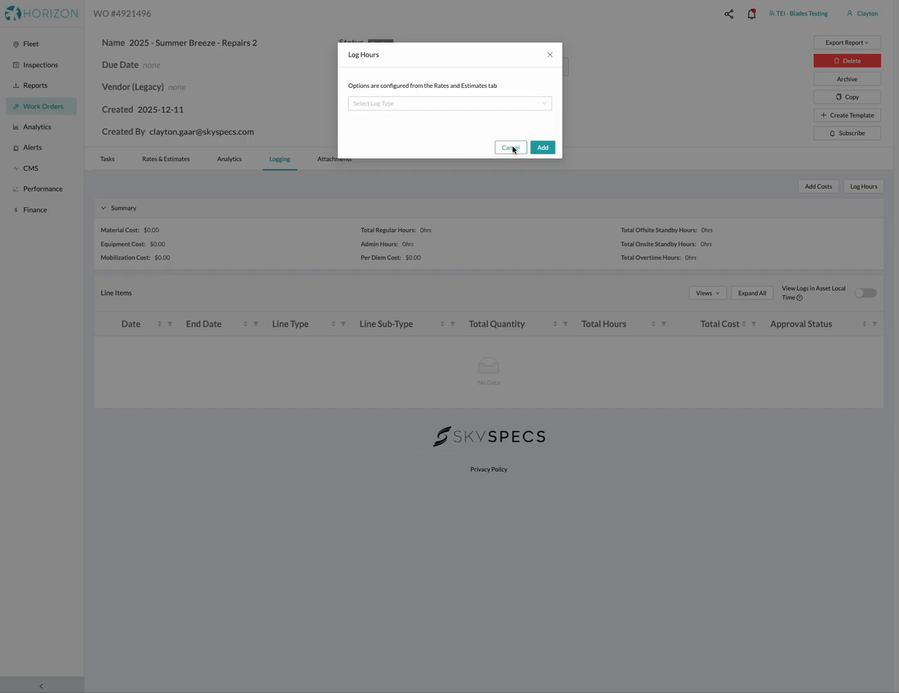
pyautogui.click(510, 147)
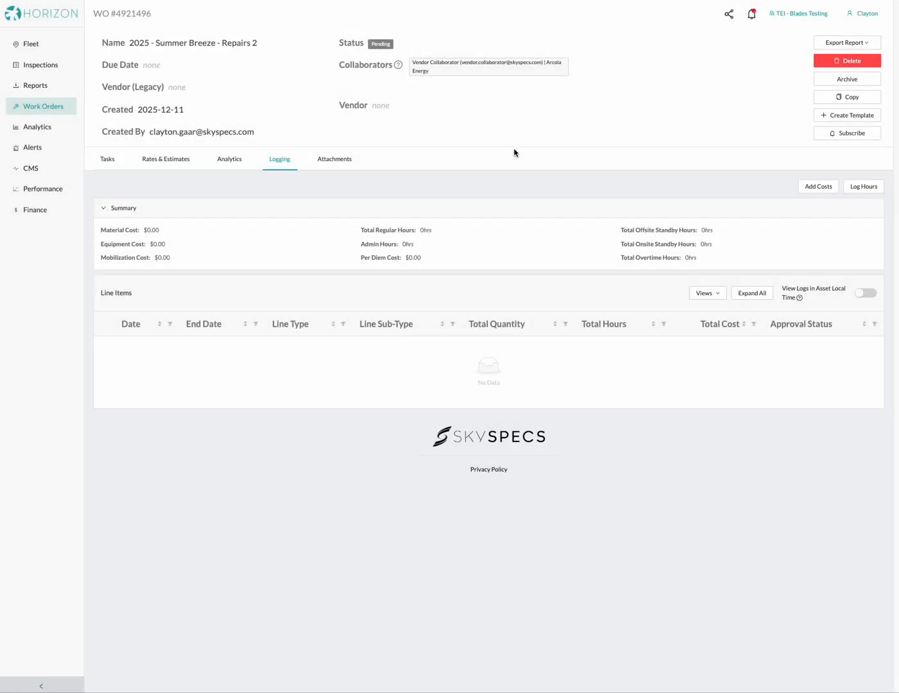
# Step: Open the turbine T-06 crack repair task's logging and check its cost types and equipment options, cancelling without adding a cost
pyautogui.click(109, 161)
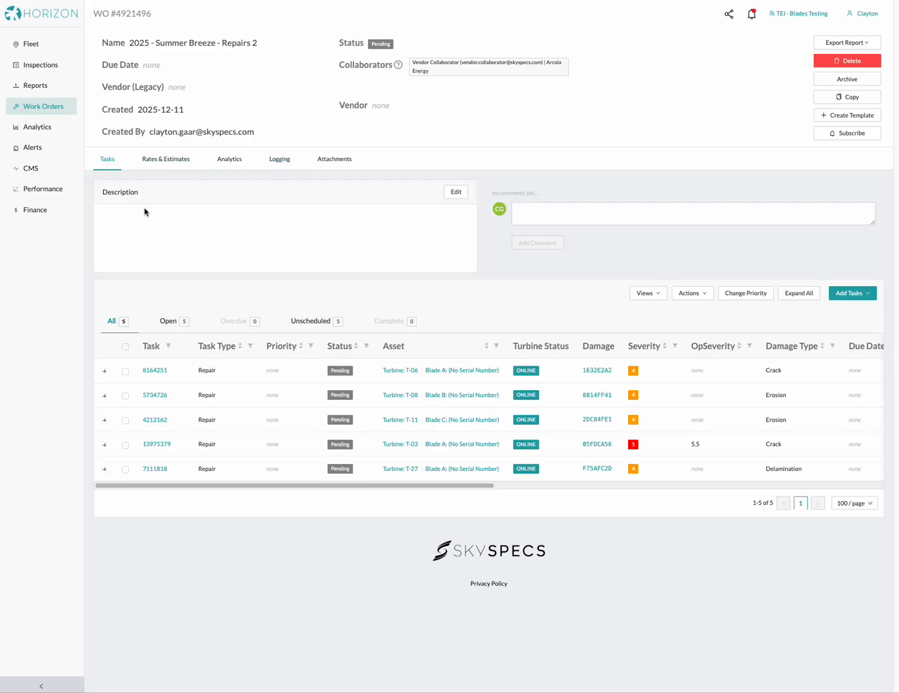
pyautogui.click(153, 371)
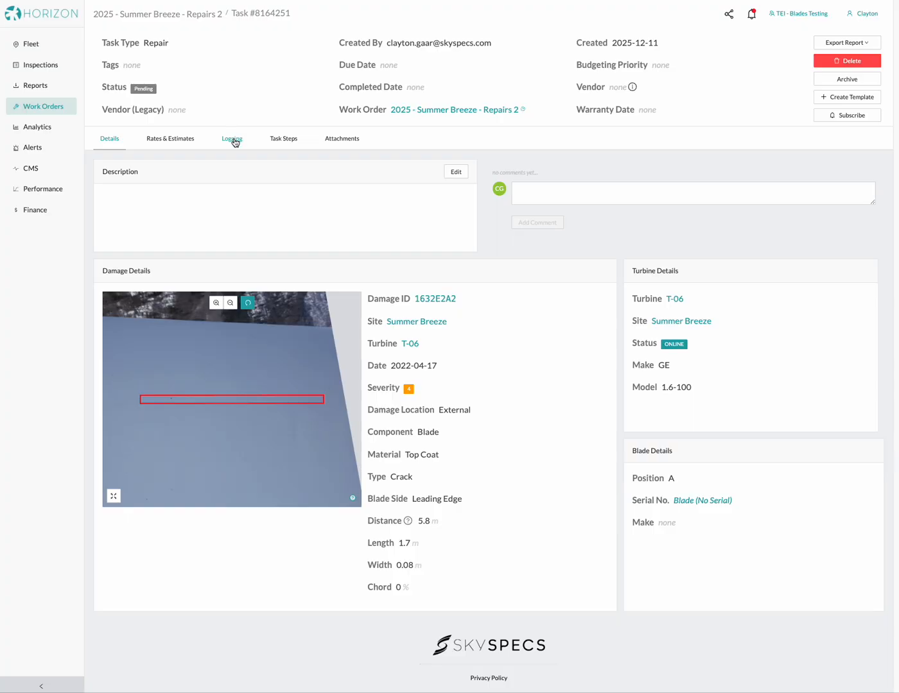
pyautogui.click(233, 139)
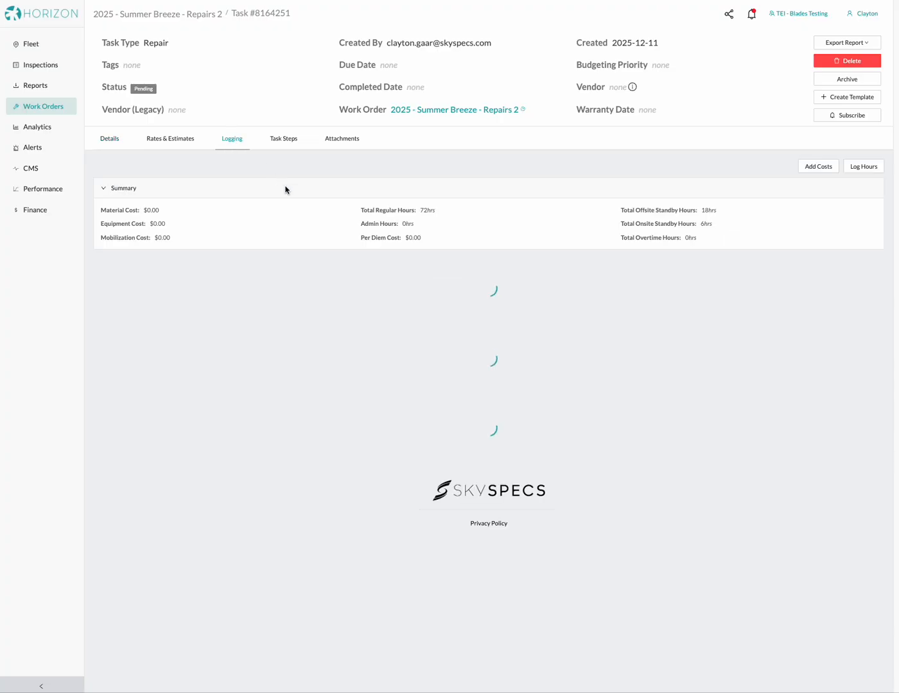
pyautogui.click(807, 169)
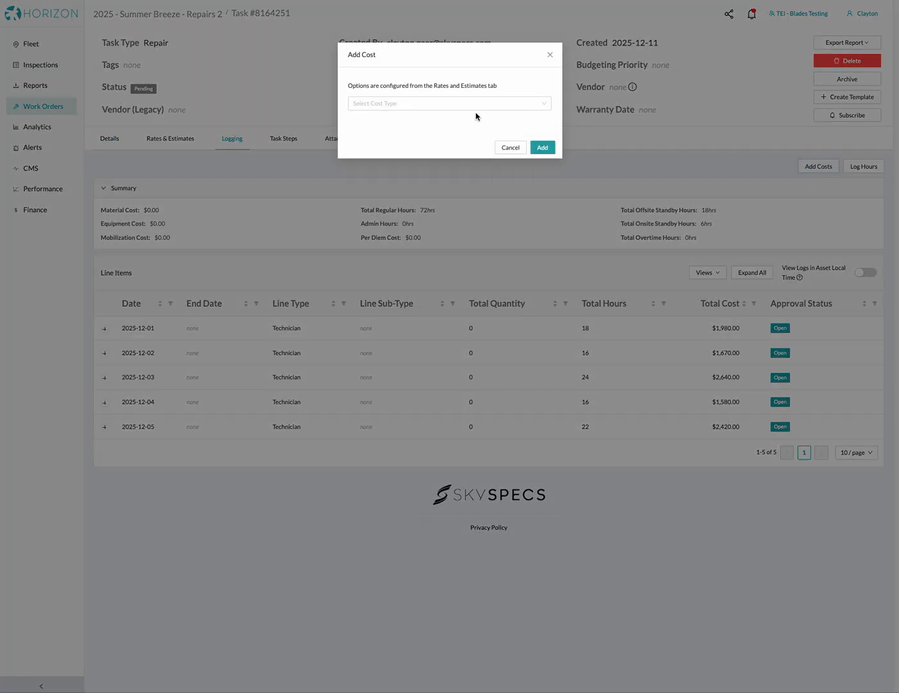
pyautogui.click(414, 104)
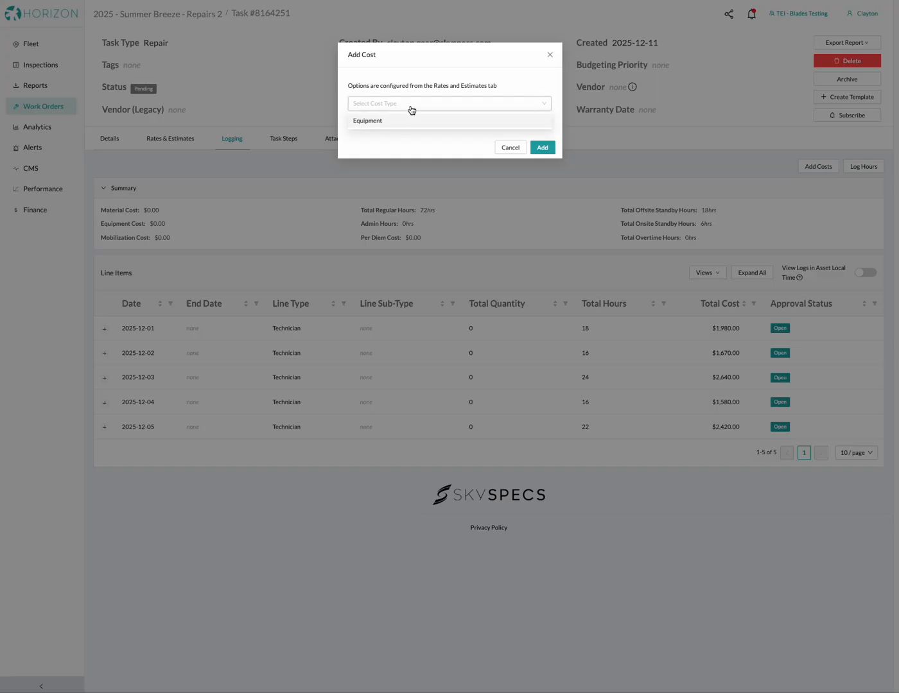
pyautogui.click(402, 125)
pyautogui.click(400, 129)
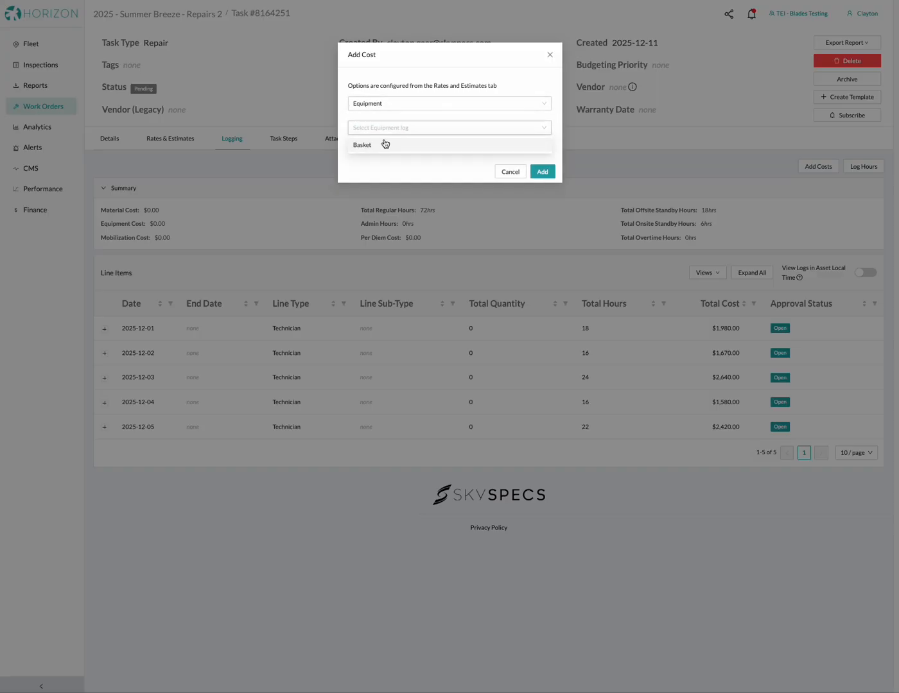
pyautogui.click(387, 171)
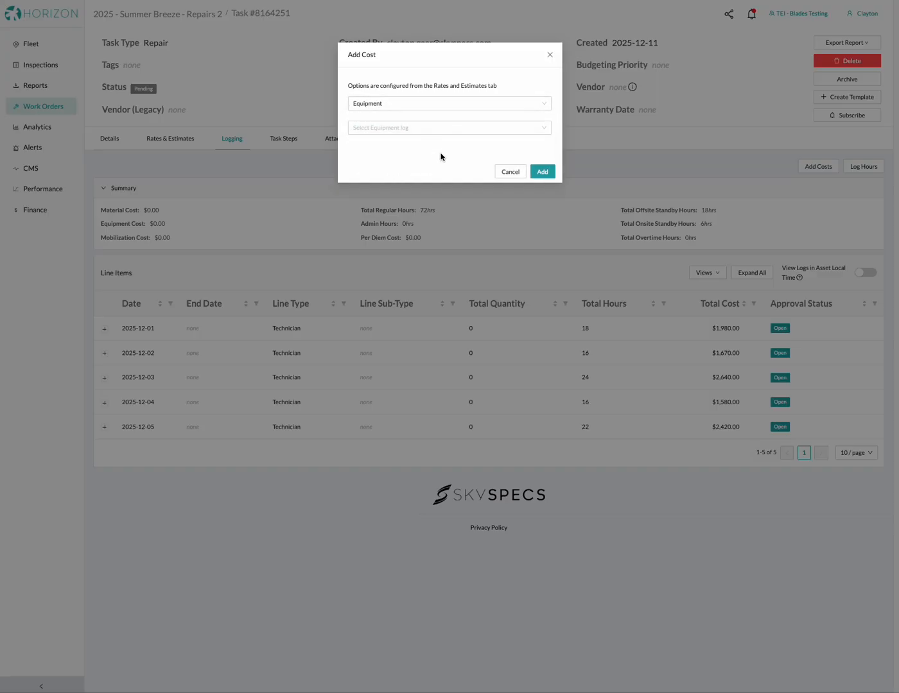
pyautogui.click(503, 172)
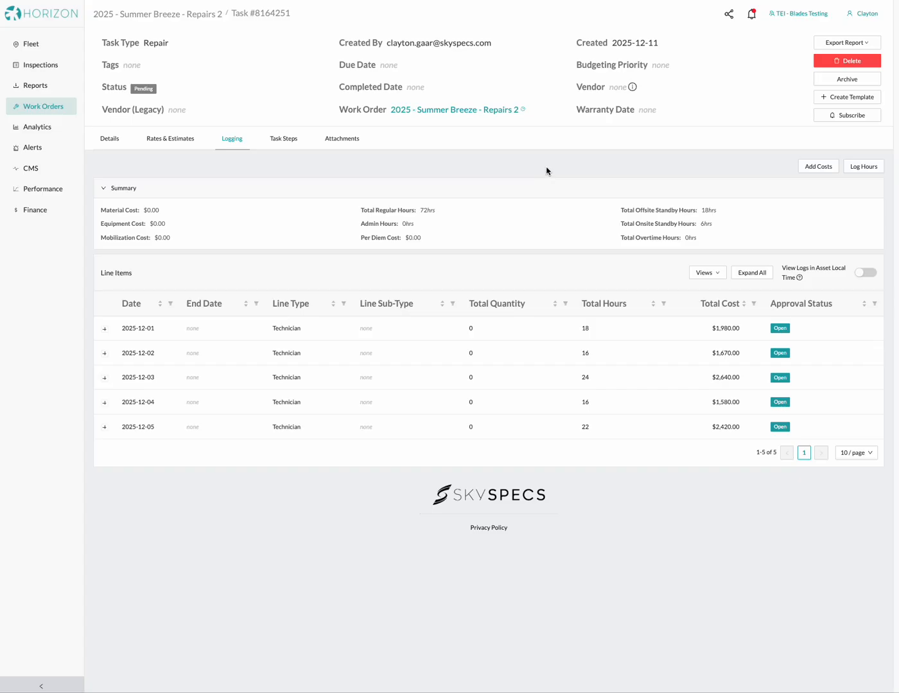
# Step: Check which labor types are offered for logging hours on the T-06 repair task, then cancel the hours entry
pyautogui.click(861, 169)
pyautogui.click(405, 107)
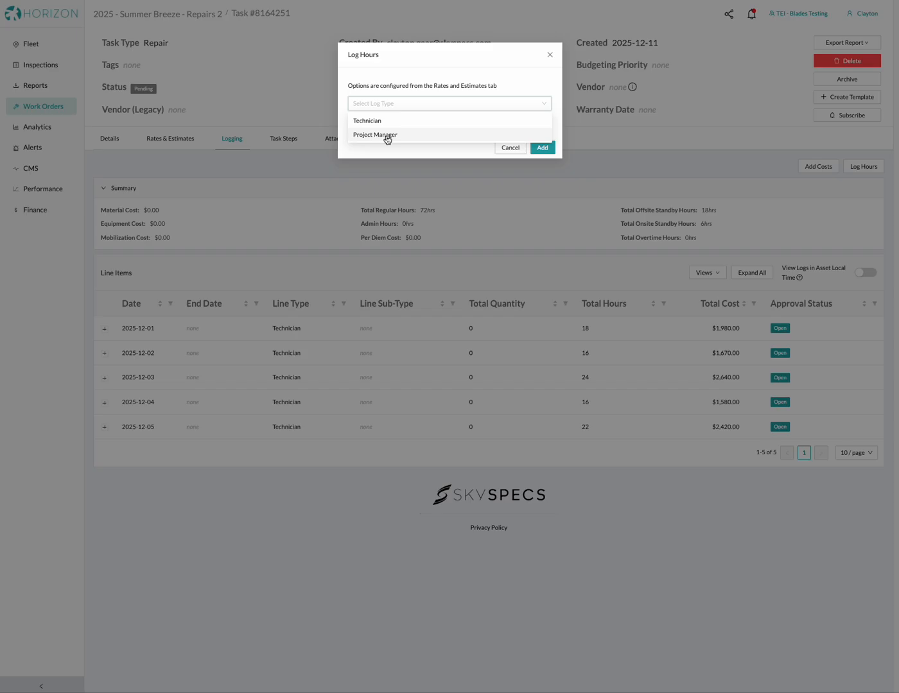
pyautogui.click(482, 150)
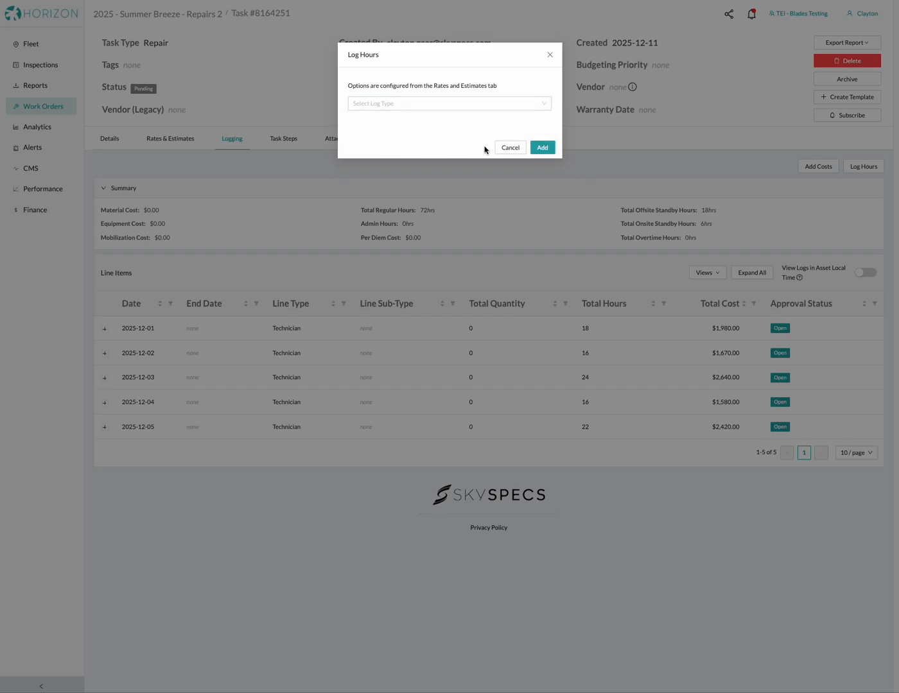
pyautogui.click(509, 148)
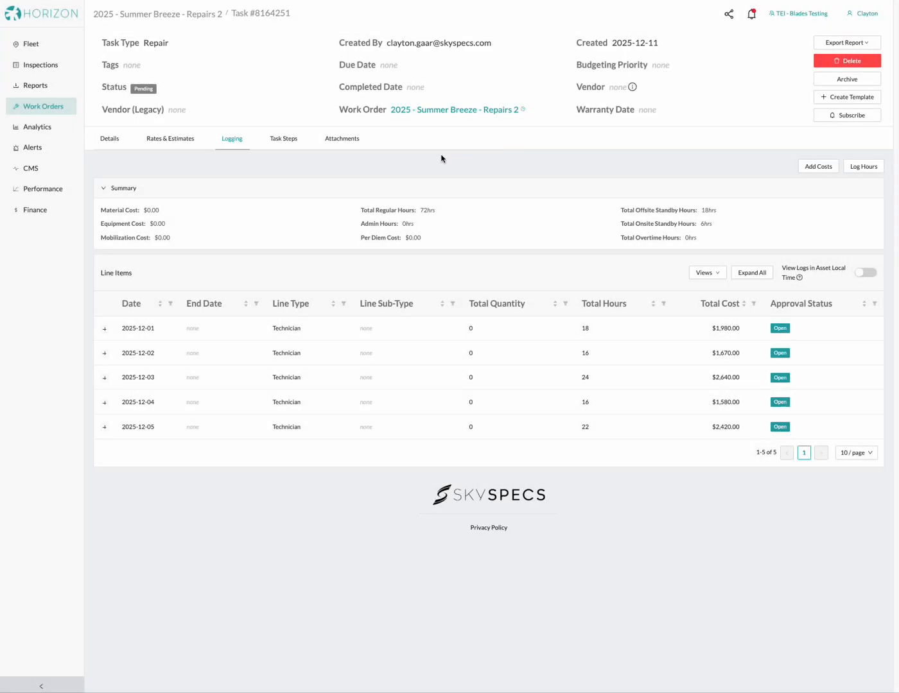
# Step: Set the T-06 task's Technician regular and onsite standby hourly rates to $140, save, and return to the parent work order
pyautogui.click(169, 143)
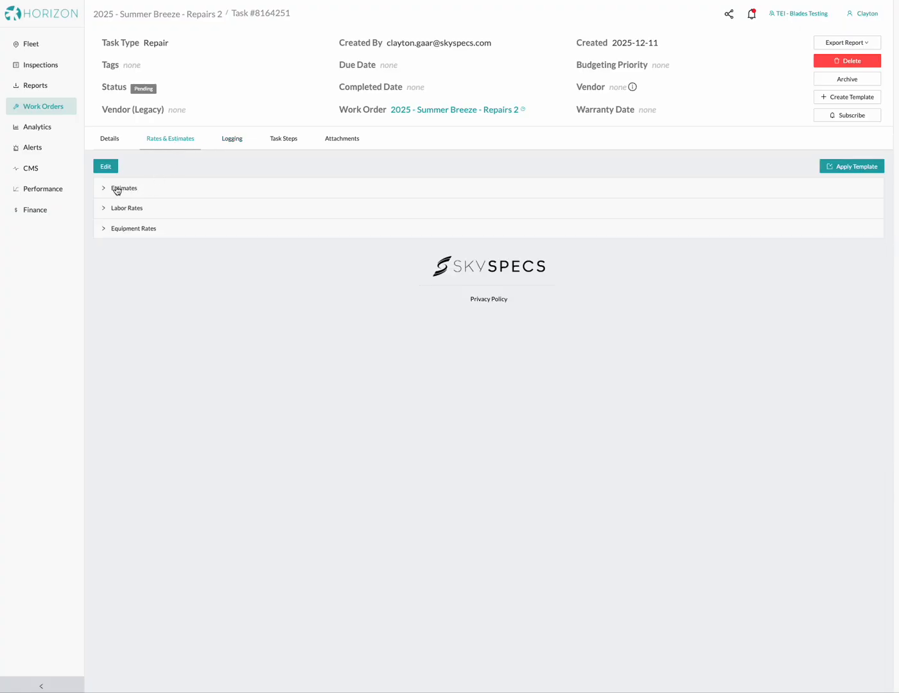
pyautogui.click(107, 189)
pyautogui.click(104, 270)
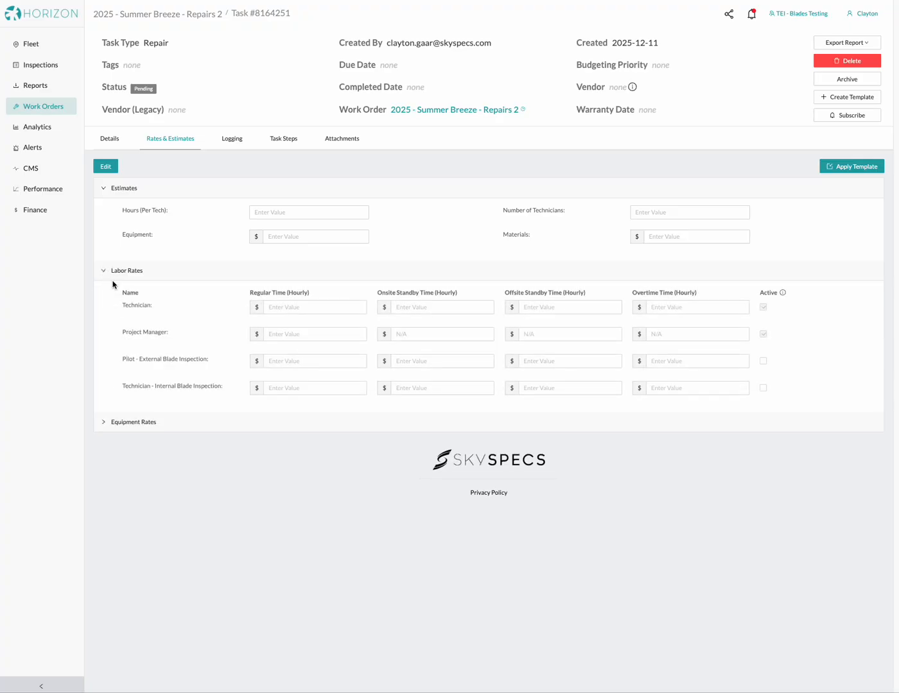
pyautogui.click(110, 168)
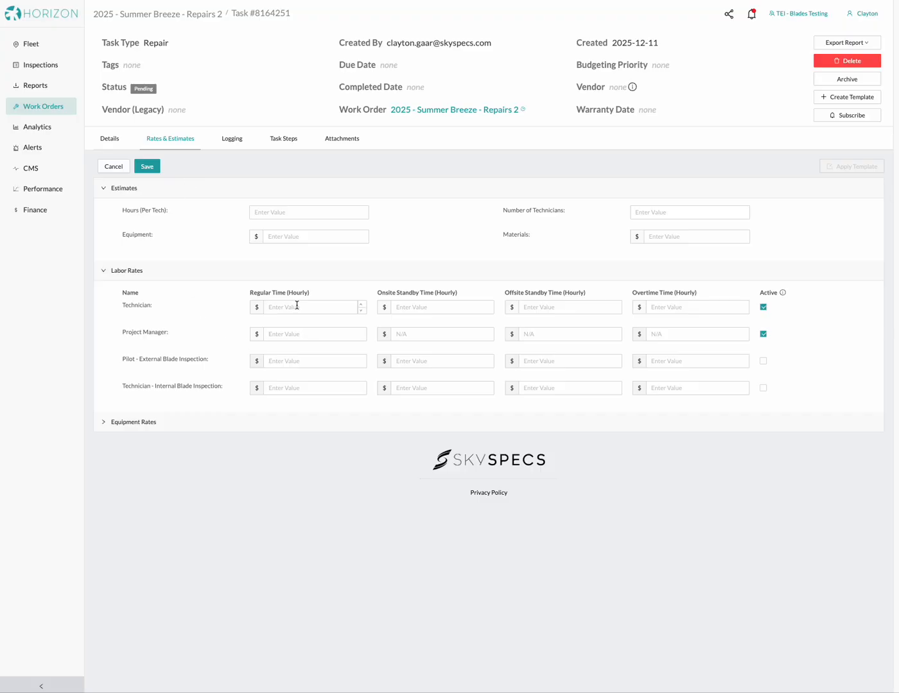
pyautogui.write('140')
pyautogui.click(413, 308)
pyautogui.write('140')
pyautogui.click(541, 311)
pyautogui.click(147, 167)
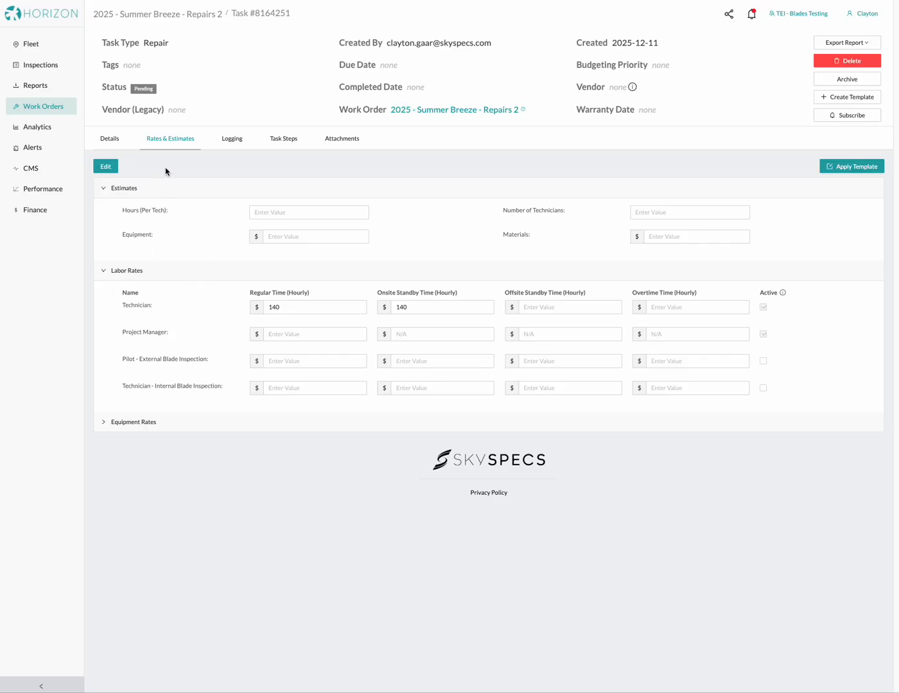
pyautogui.click(157, 15)
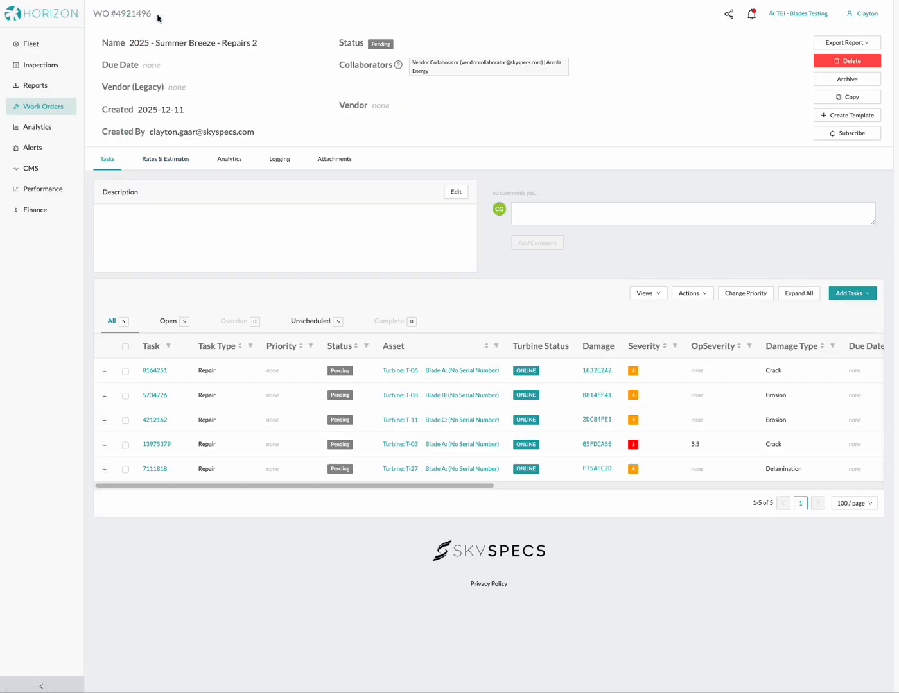